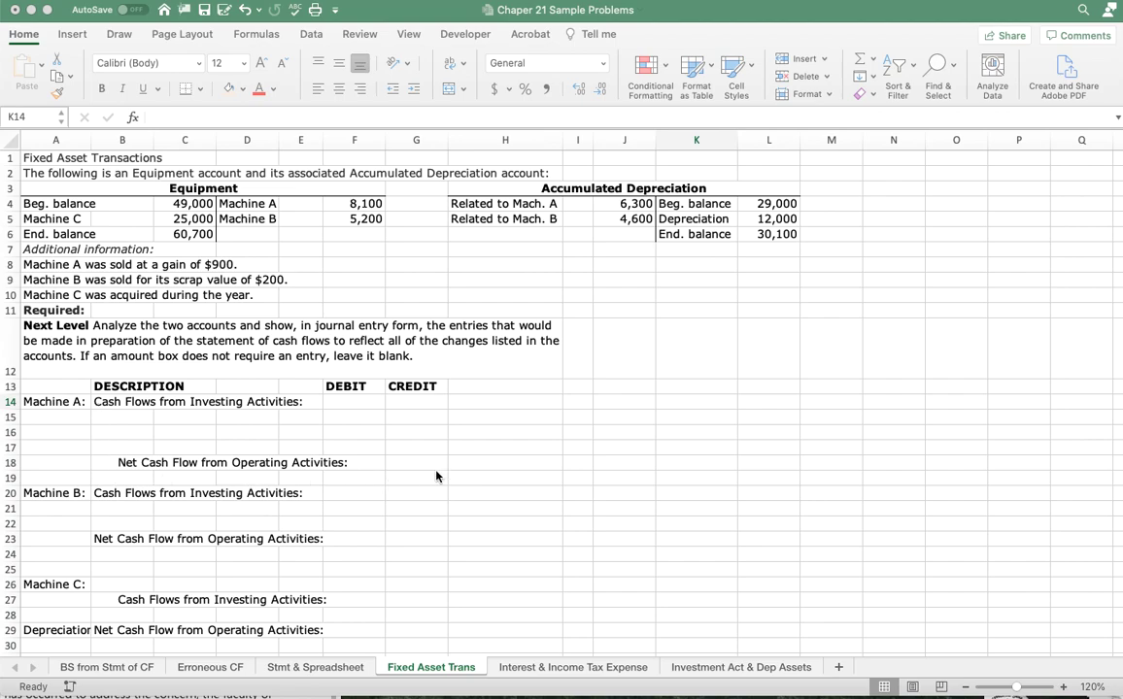
# Bold Machine A's "Cash Flows from Investing Activities:" and "Net Cash Flow from Operating Activities:" headings in B14 and B18.
pyautogui.click(121, 408)
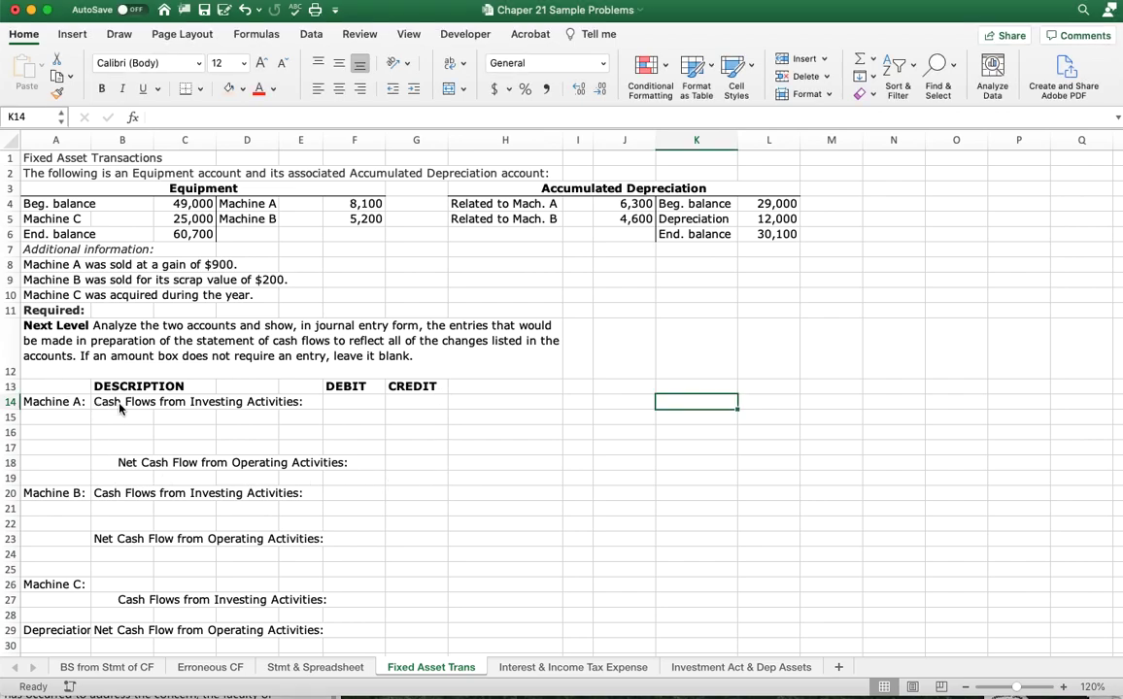
pyautogui.doubleClick(121, 407)
pyautogui.keyDown('super'); pyautogui.click(145, 464); pyautogui.keyUp('super')
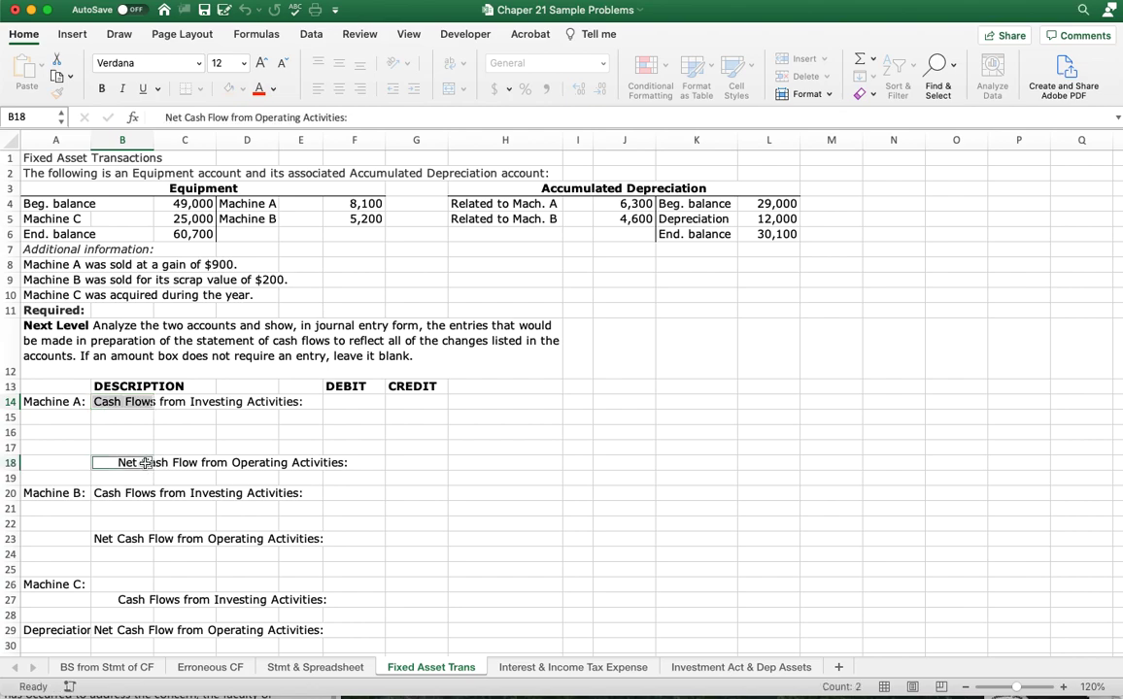
pyautogui.press('super+b')
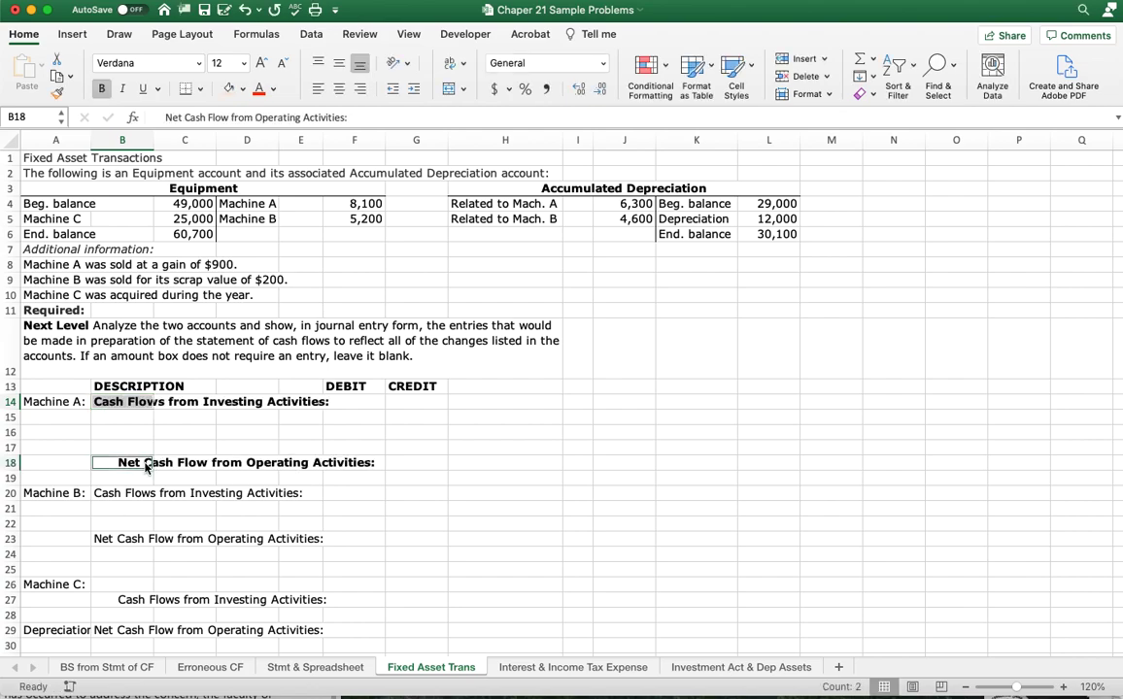
# Enter "Proceeds from sale of Machine A" in B15 under Machine A's investing activities heading.
pyautogui.press('Up')
pyautogui.press('Up')
pyautogui.press('Up')
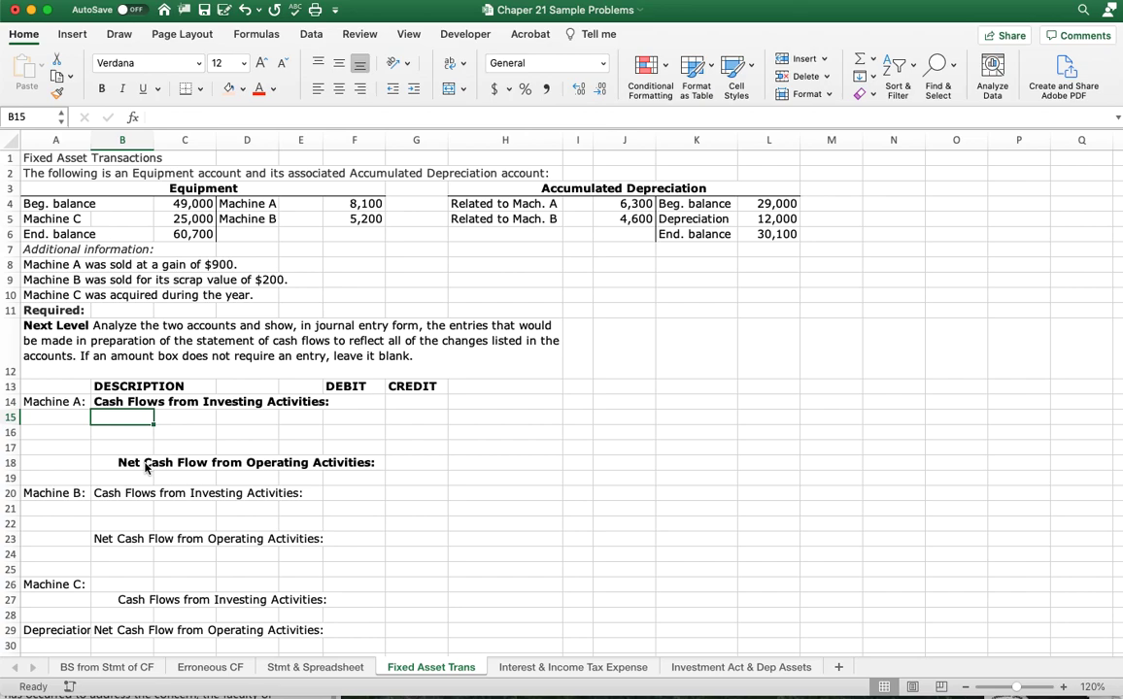
pyautogui.write('Proce')
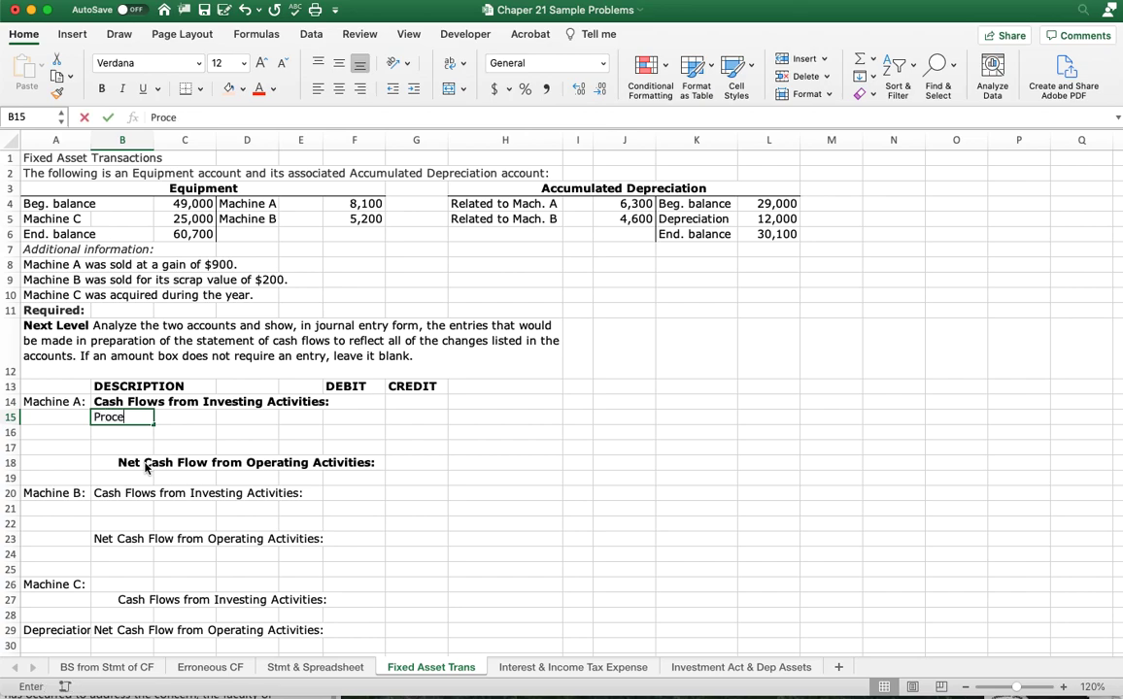
pyautogui.write('eds from s')
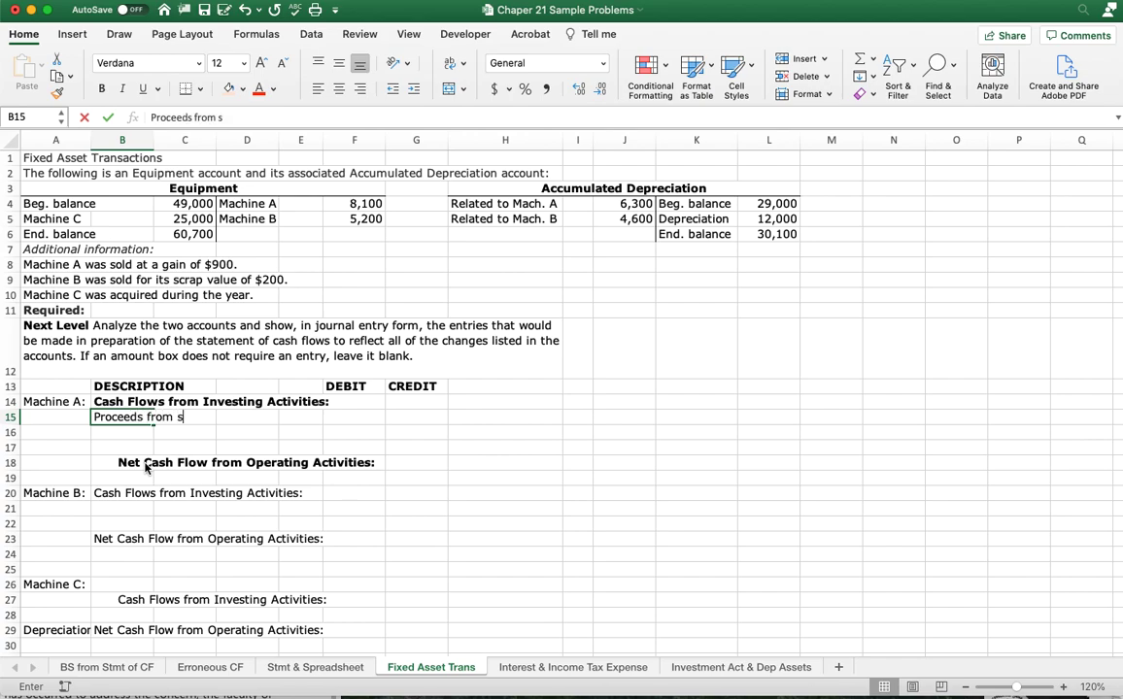
pyautogui.write('ale of Machine A')
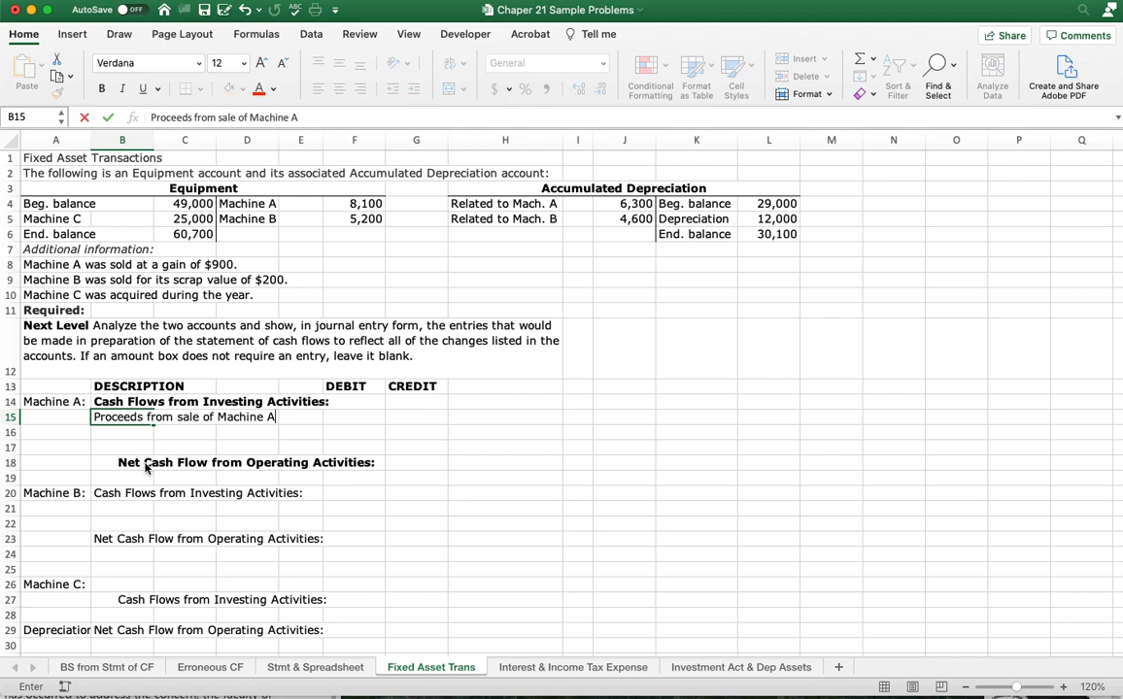
pyautogui.press('Return')
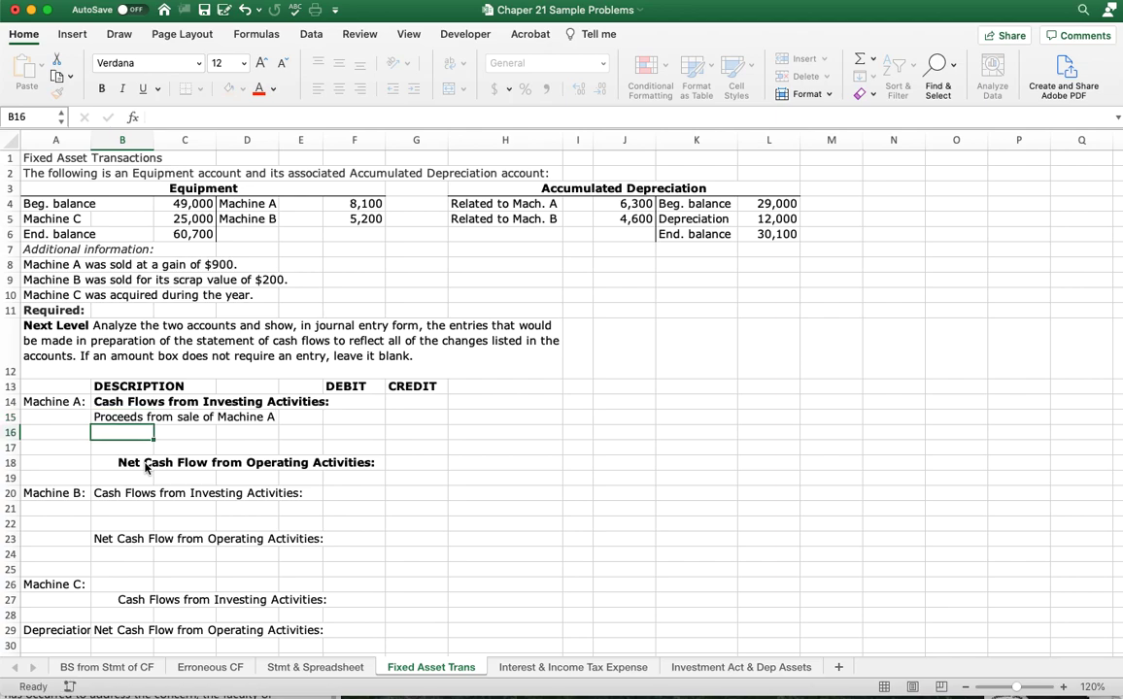
# Enter "Accumulated Dep (A)" as the next description line in B16.
pyautogui.write('Acc')
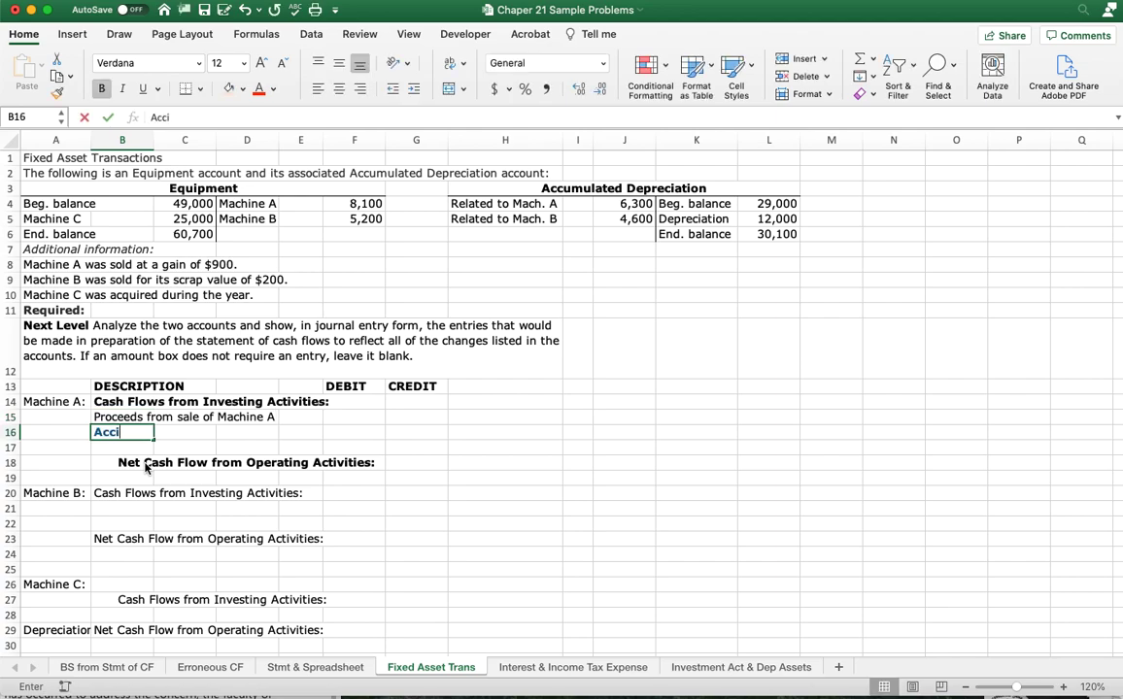
pyautogui.write('umulateed')
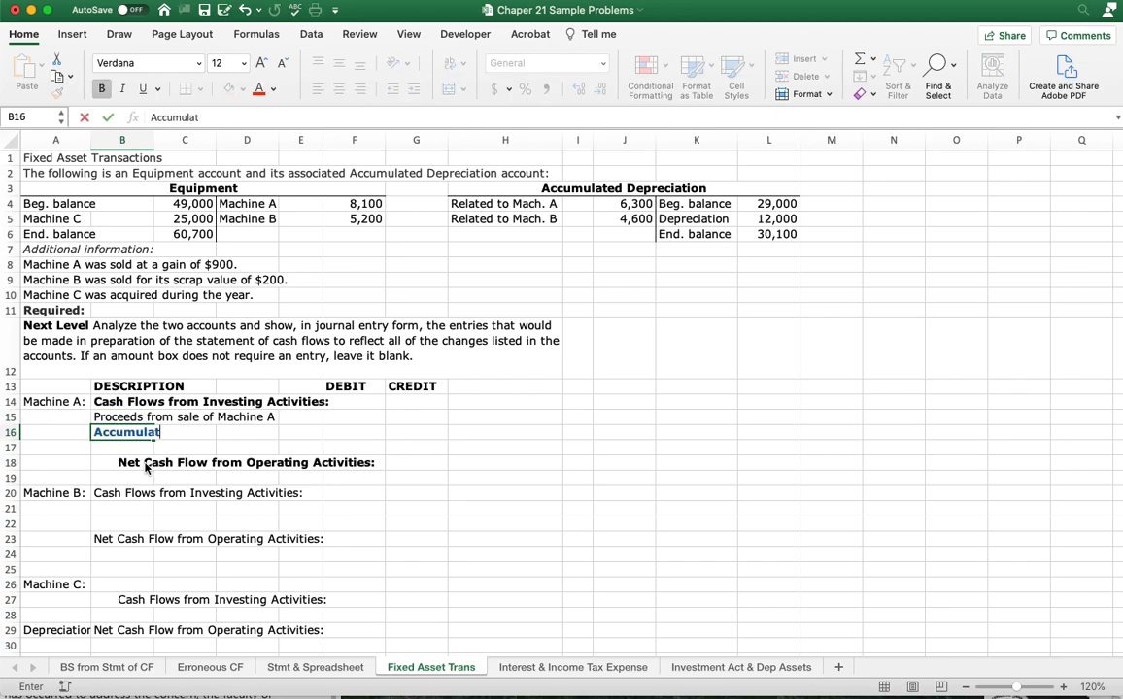
pyautogui.press('BackSpace')
pyautogui.press('BackSpace')
pyautogui.write('d Dep (A)')
pyautogui.press('BackSpace')
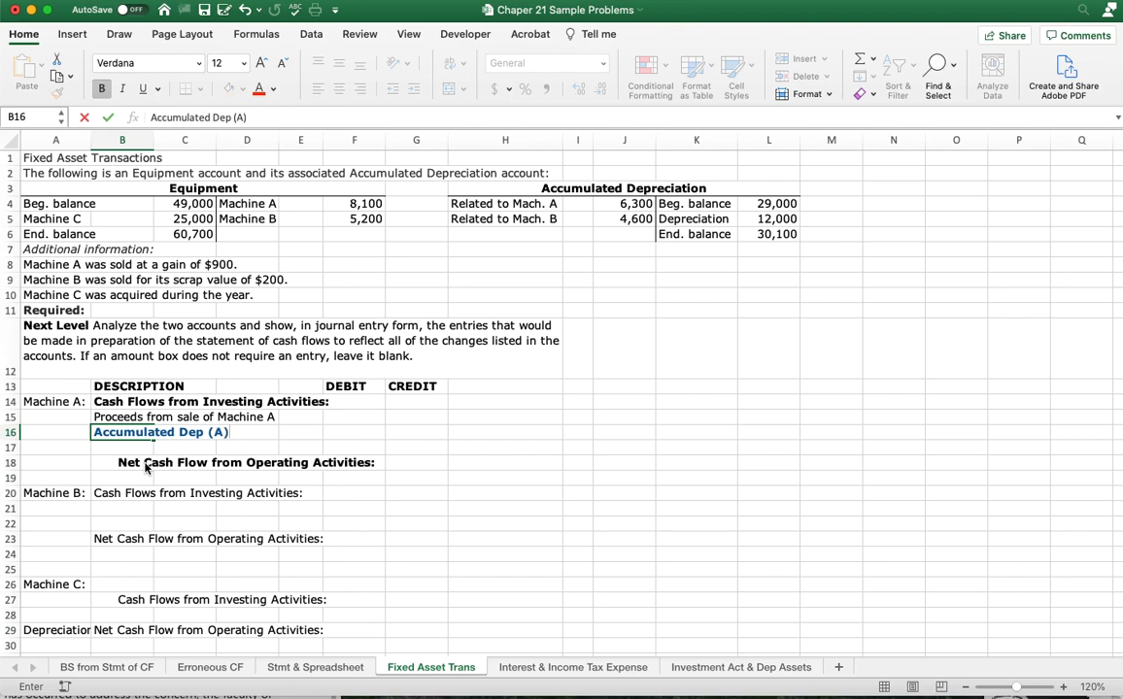
pyautogui.press('Return')
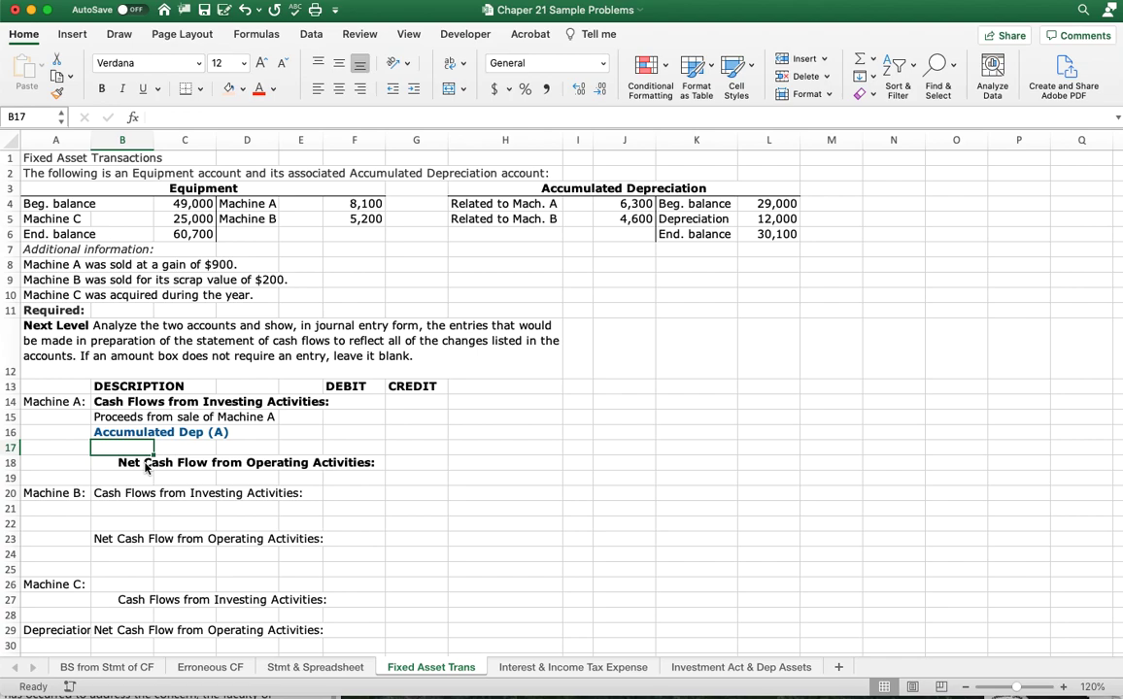
# Enter "Equipment (A)" as the description in B17.
pyautogui.write('Equipment ')
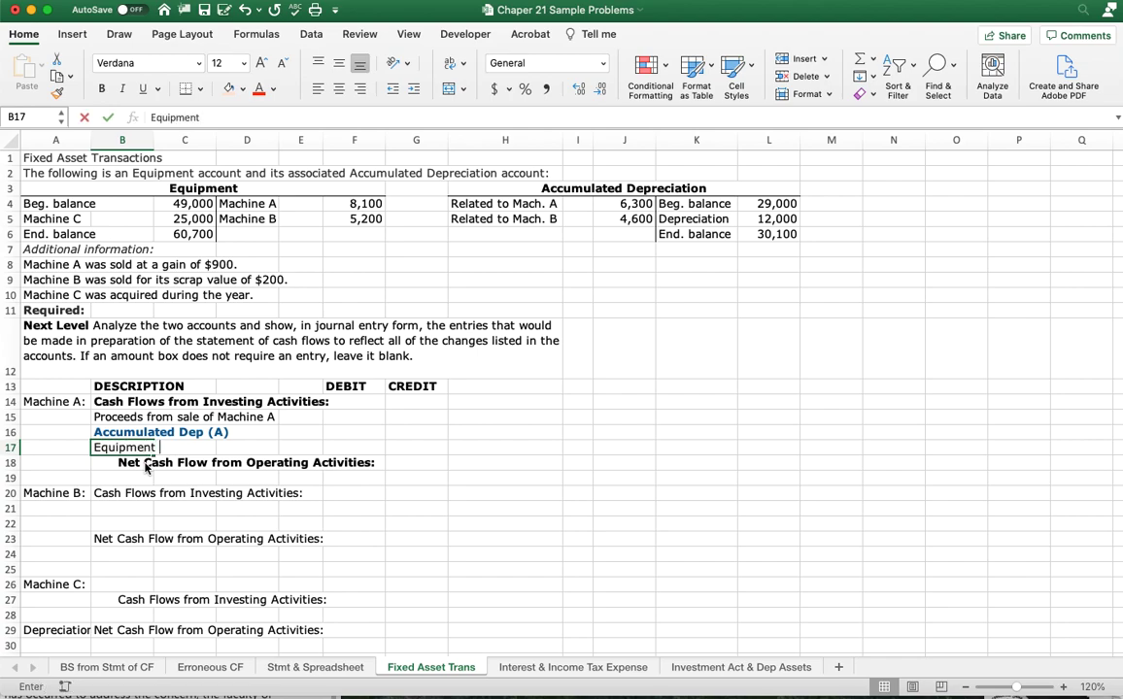
pyautogui.write('(A)')
pyautogui.press('Return')
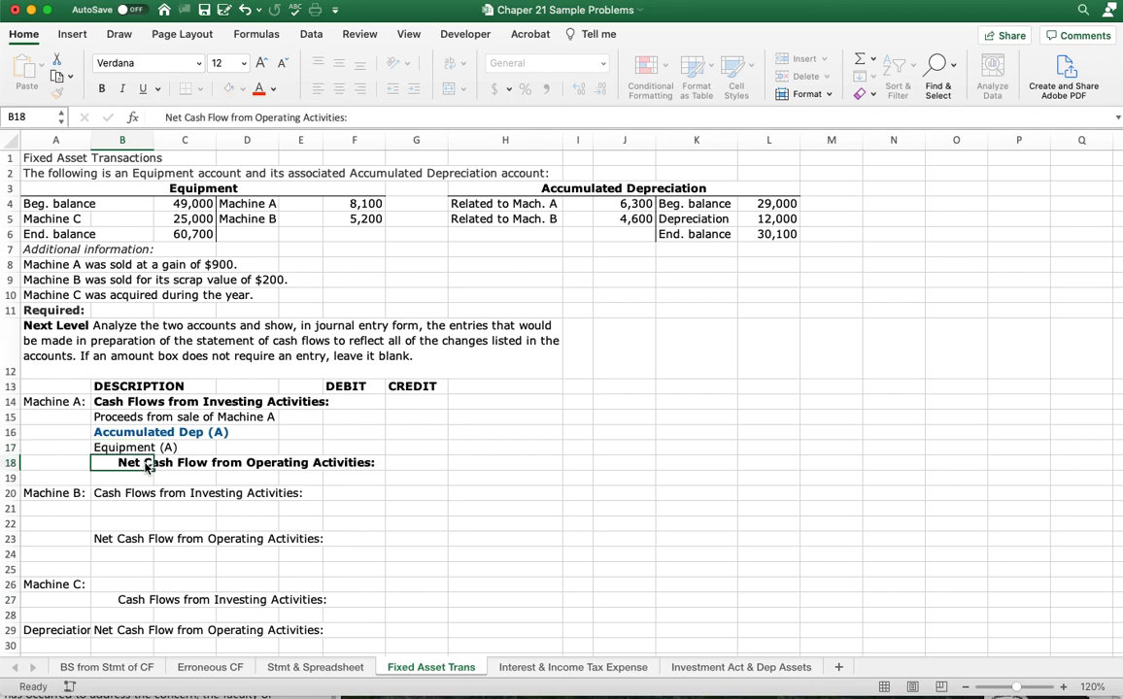
# Copy the format of the Equipment (A) cell onto Accumulated Dep (A) in B16, and indent Equipment (A) one level.
pyautogui.press('Up')
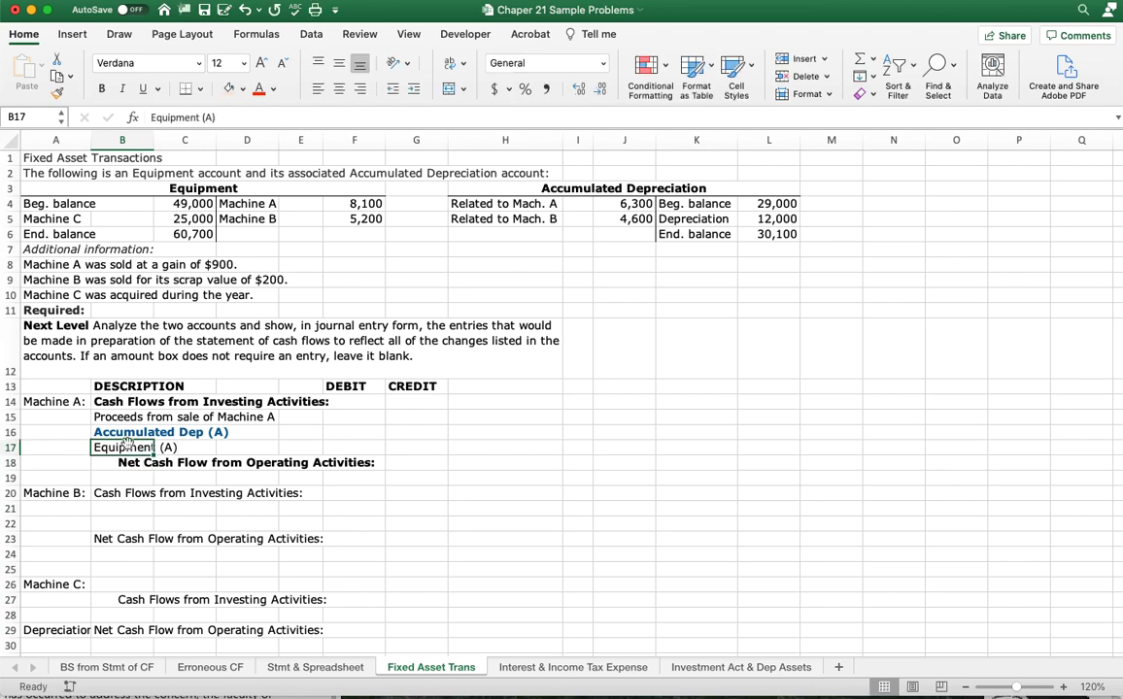
pyautogui.click(56, 93)
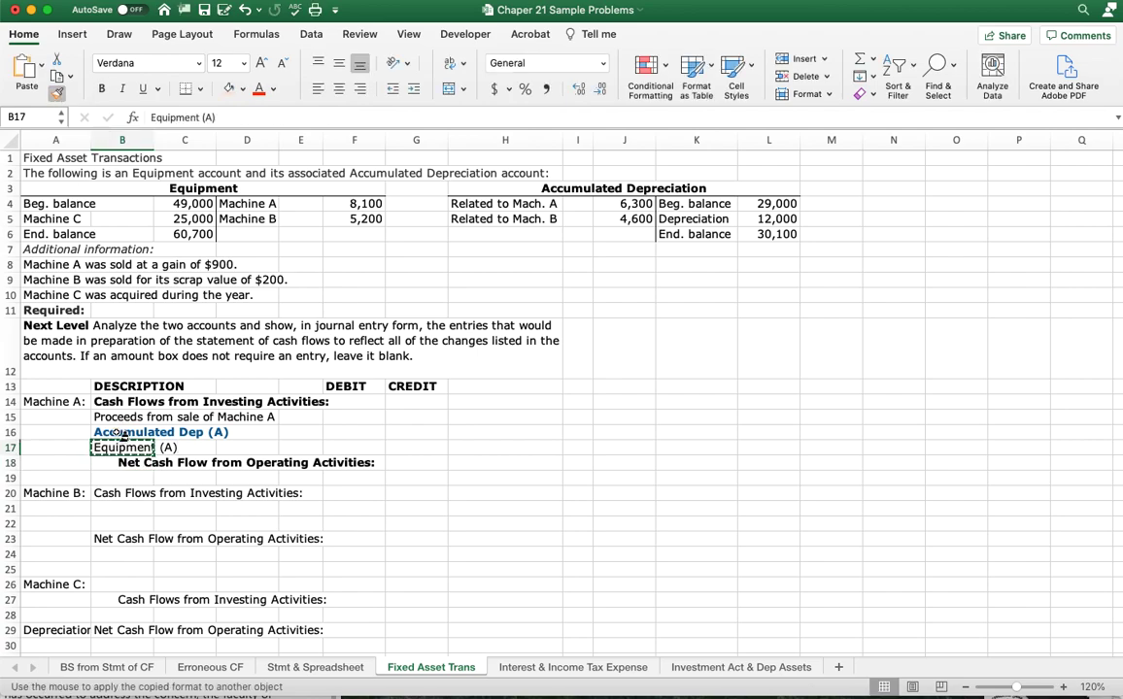
pyautogui.click(126, 436)
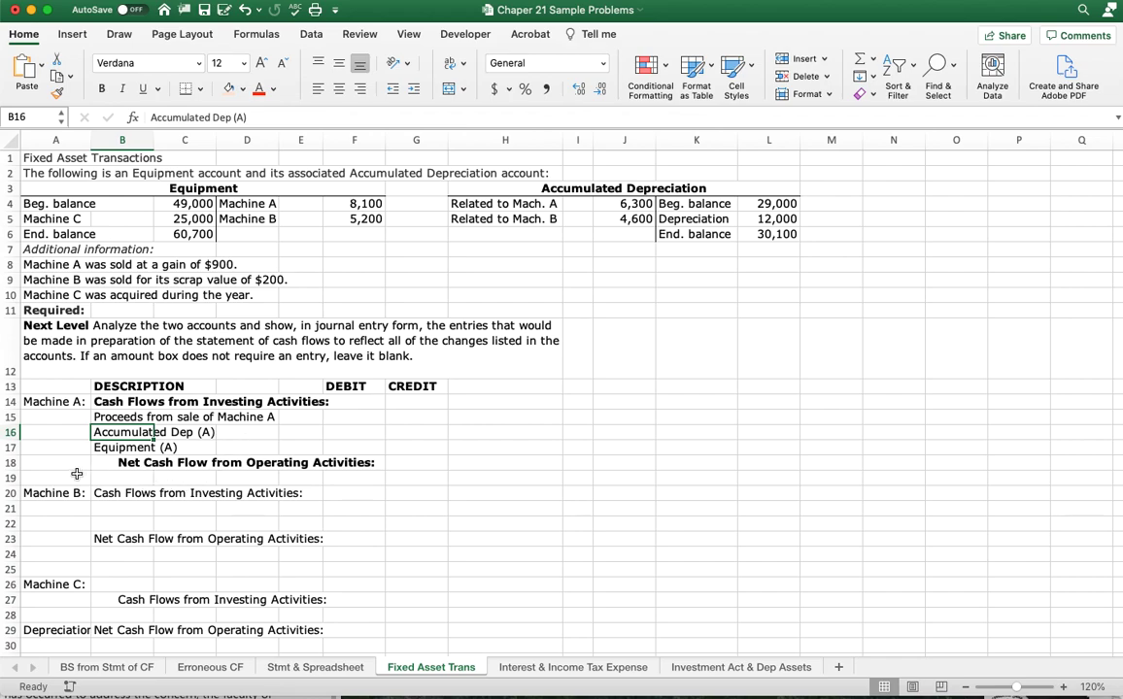
pyautogui.press('Down')
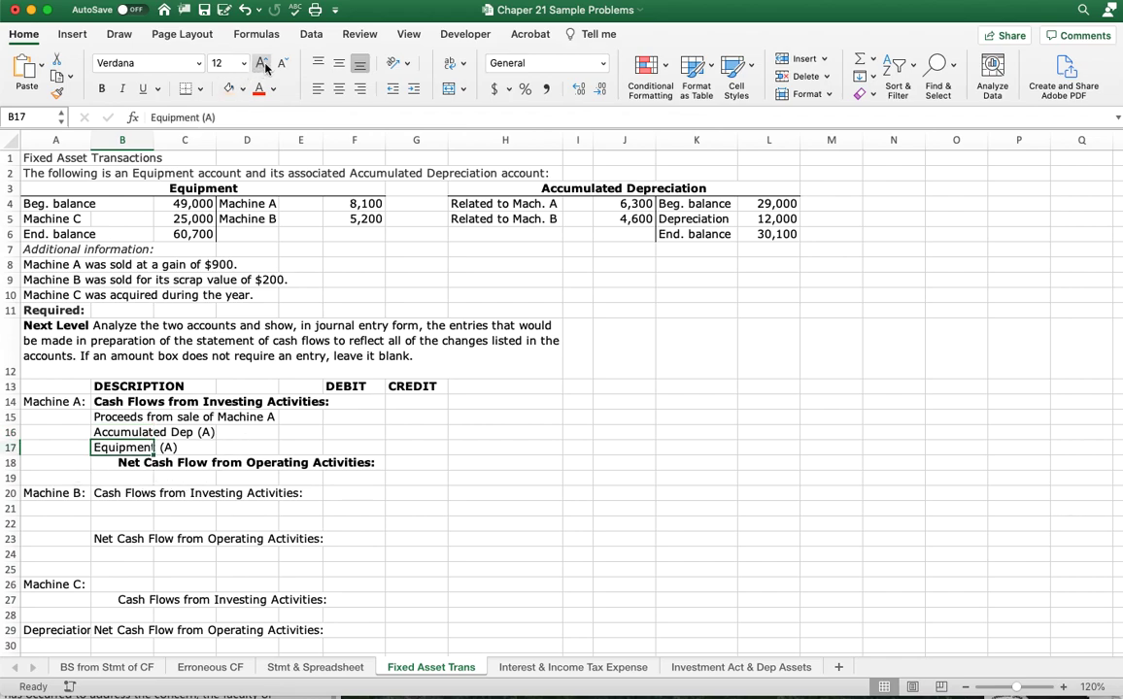
pyautogui.click(413, 89)
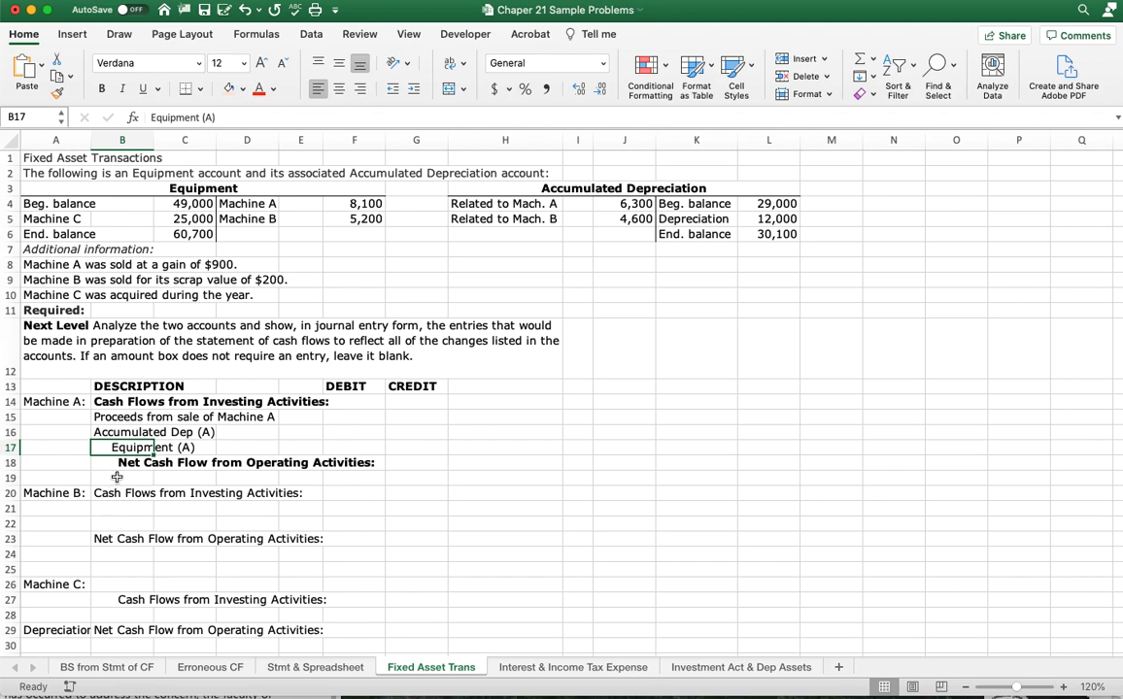
# Remove the leading spaces before "Net Cash Flow from Operating Activities:" in B18.
pyautogui.click(111, 464)
pyautogui.click(170, 118)
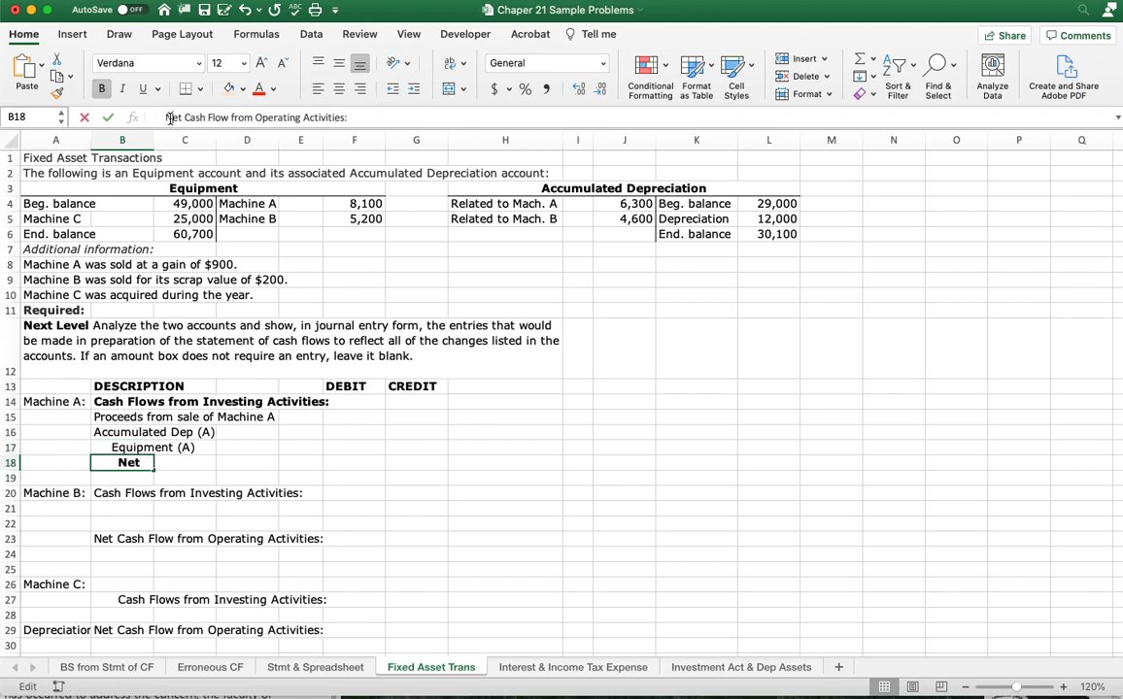
pyautogui.doubleClick(172, 117)
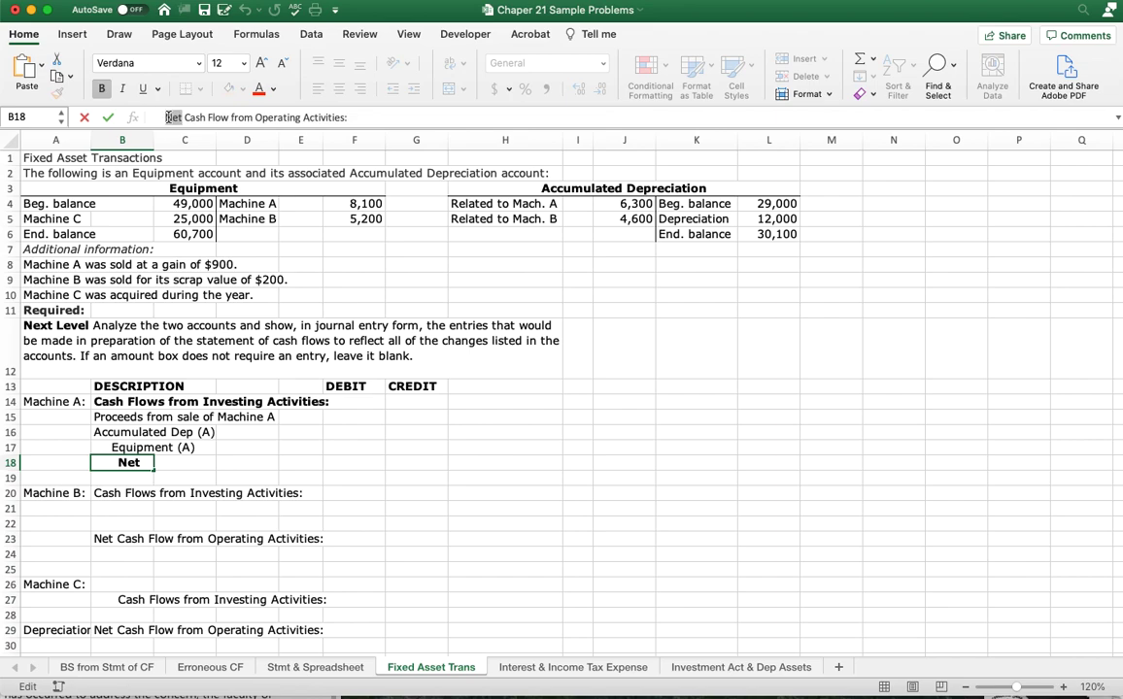
pyautogui.click(166, 117)
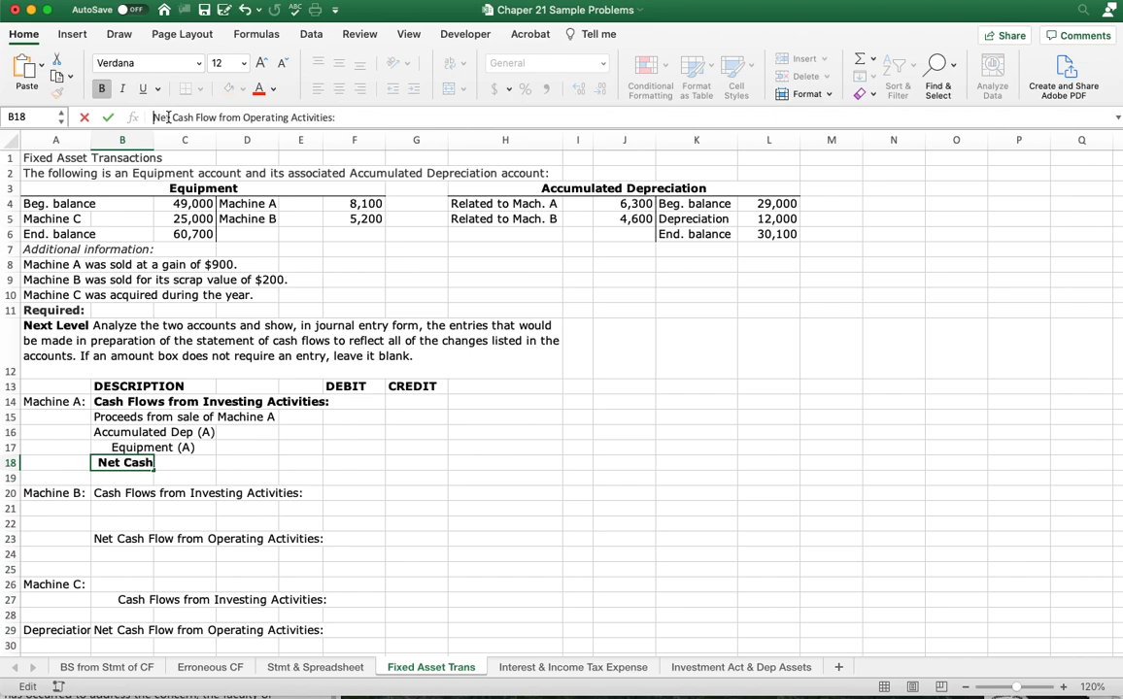
pyautogui.press('Return')
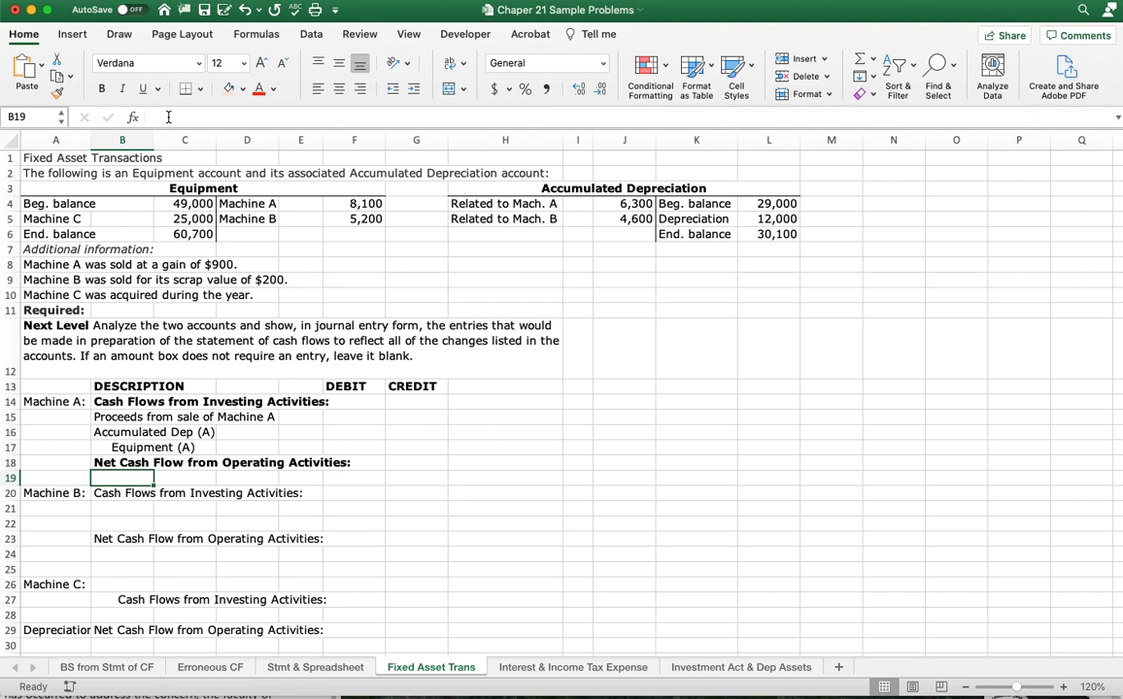
# Enter "Gain on Sale of Machine A" in B19 and indent it one level as a credit line.
pyautogui.write('Gain')
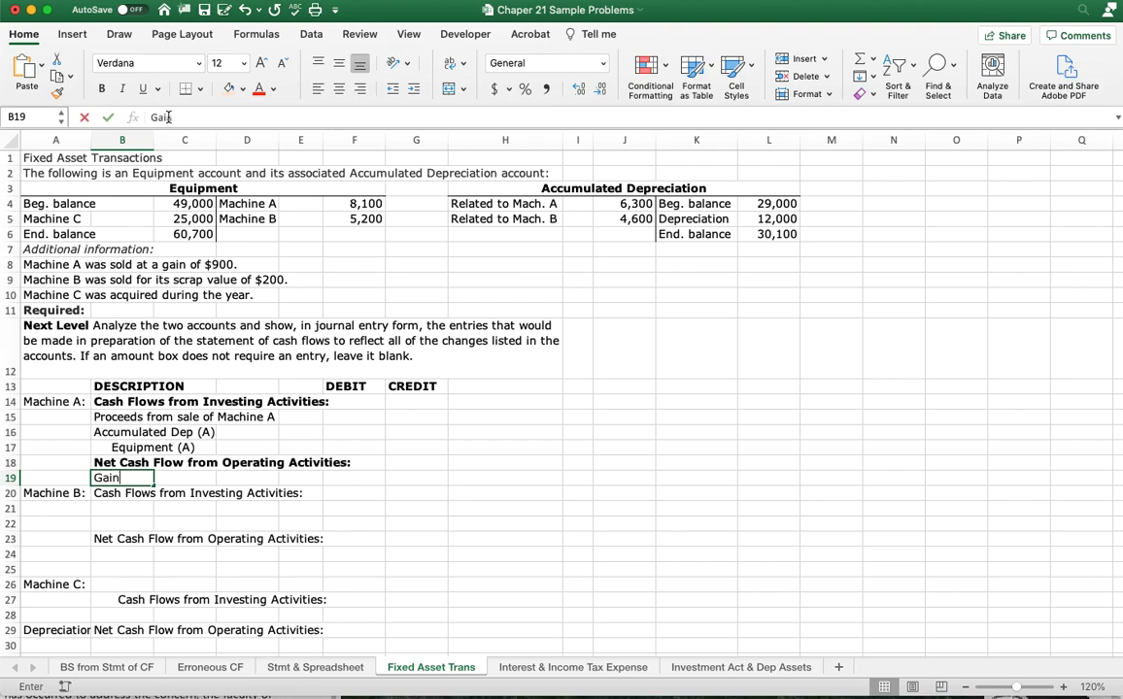
pyautogui.write(' on Sale o')
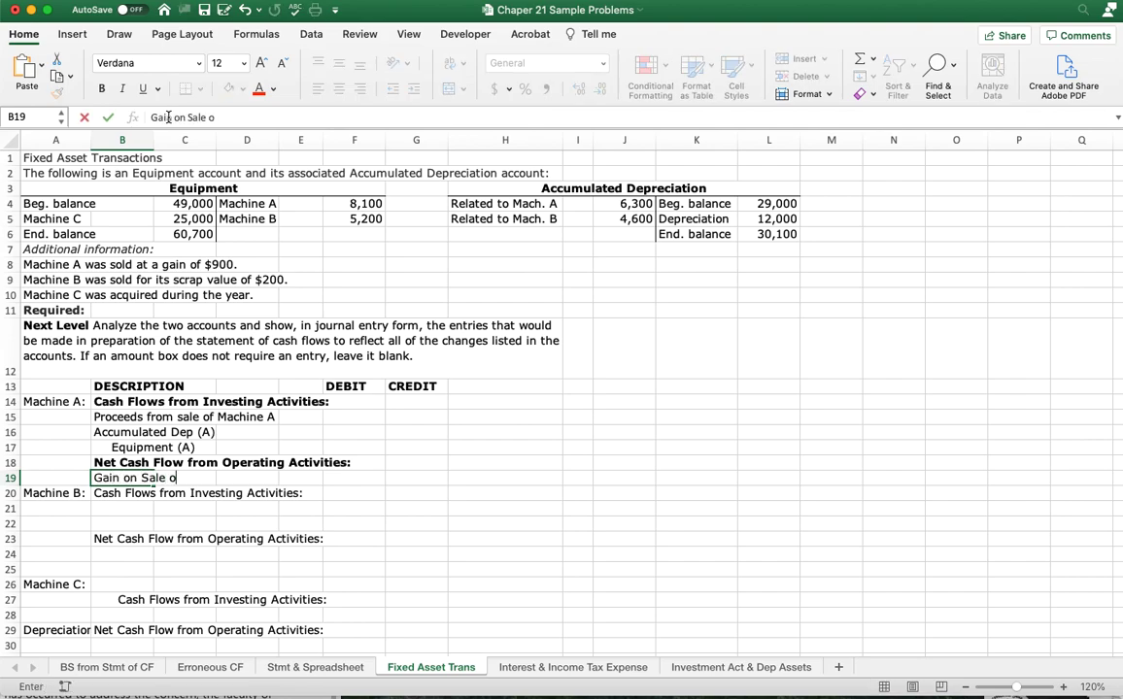
pyautogui.write('f Machine A')
pyautogui.press('Return')
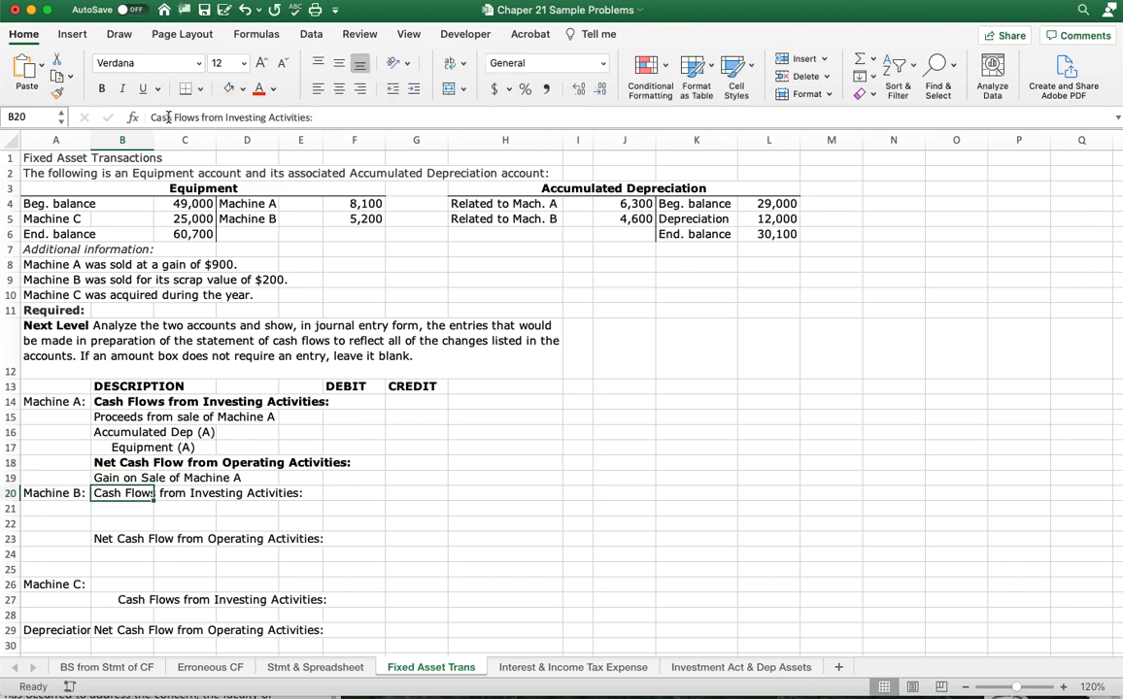
pyautogui.press('Up')
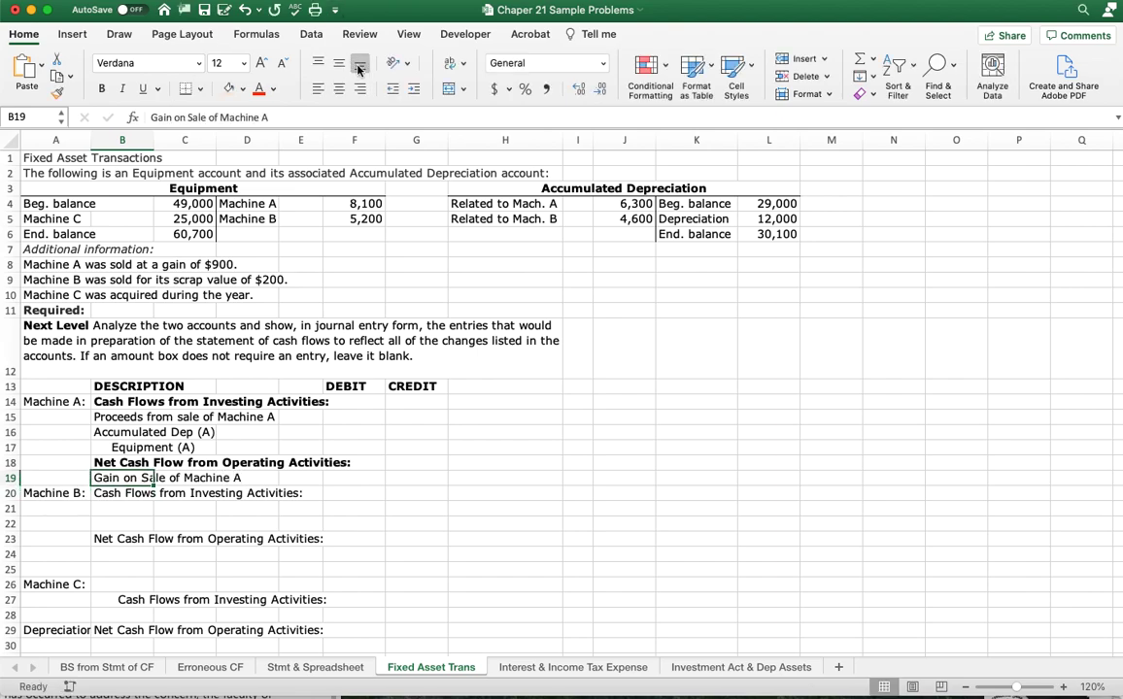
pyautogui.click(414, 88)
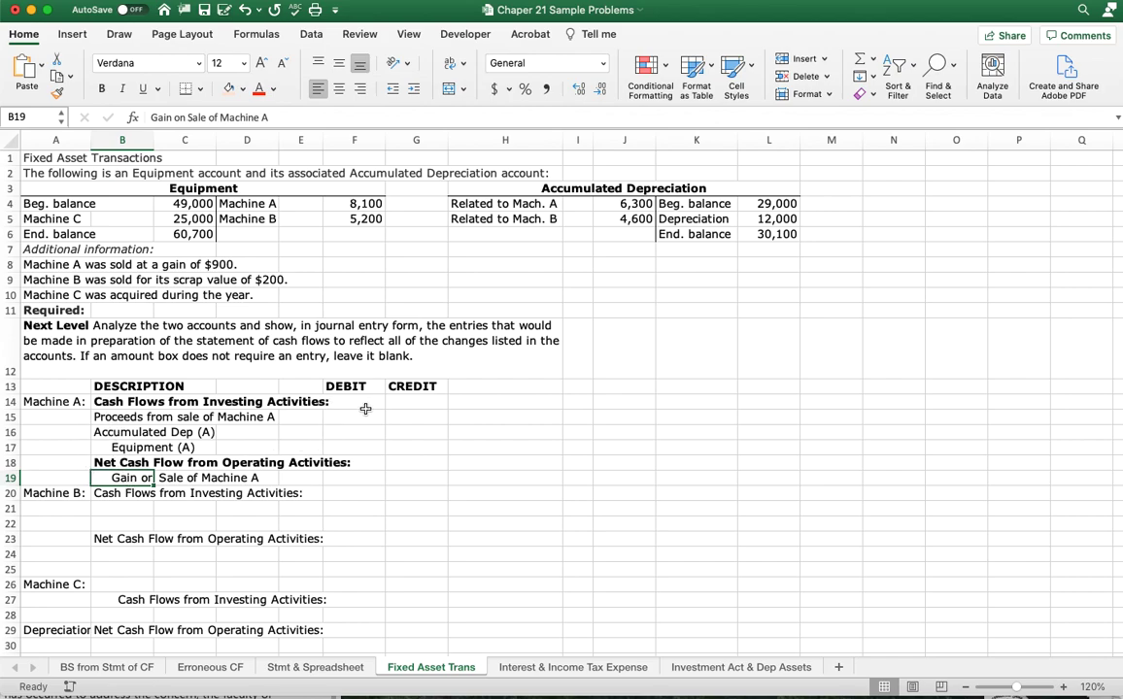
# Link the Equipment (A) credit in G17 to Machine A's amount in the Equipment account with =F4.
pyautogui.click(416, 450)
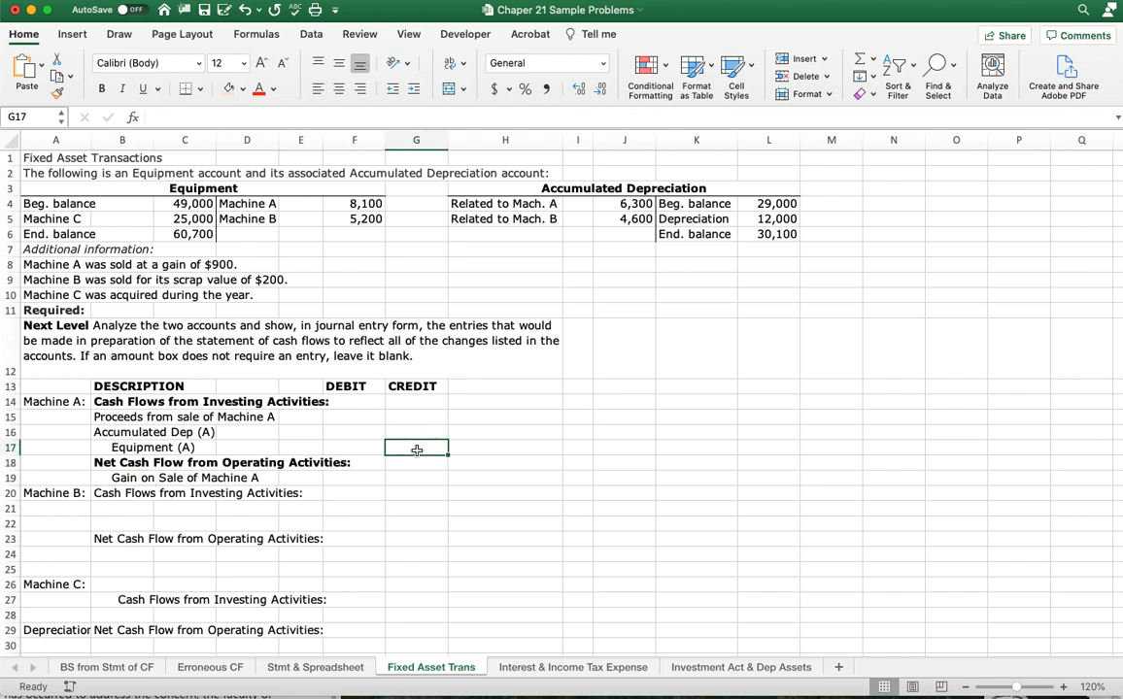
pyautogui.write('=')
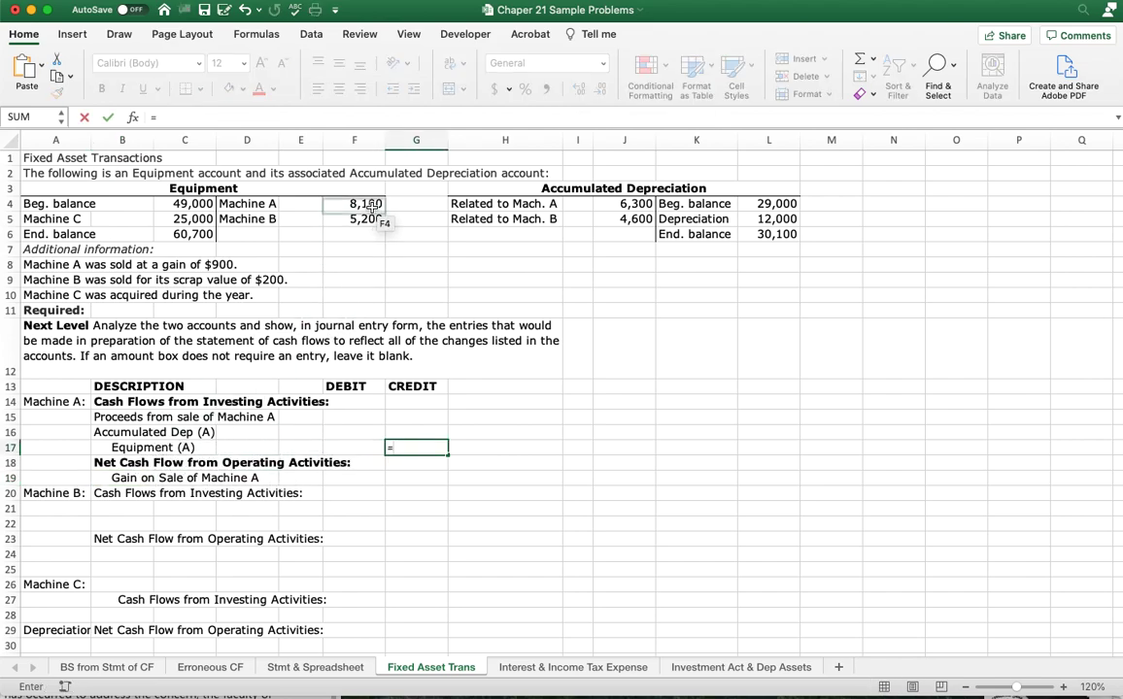
pyautogui.click(359, 205)
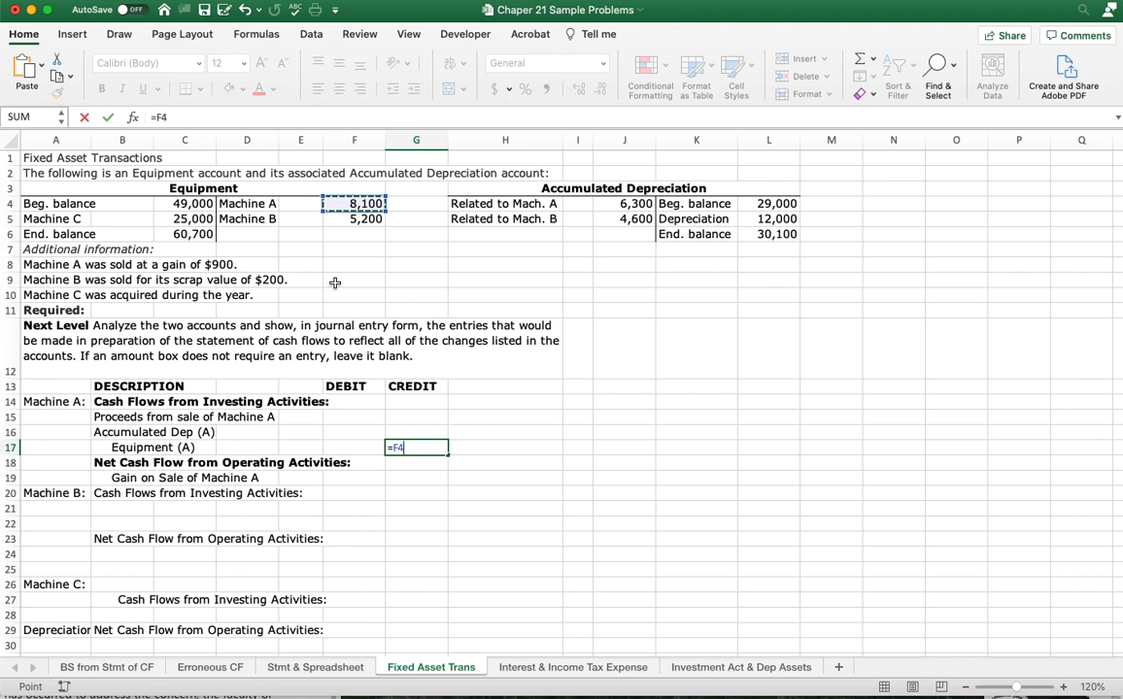
pyautogui.press('Return')
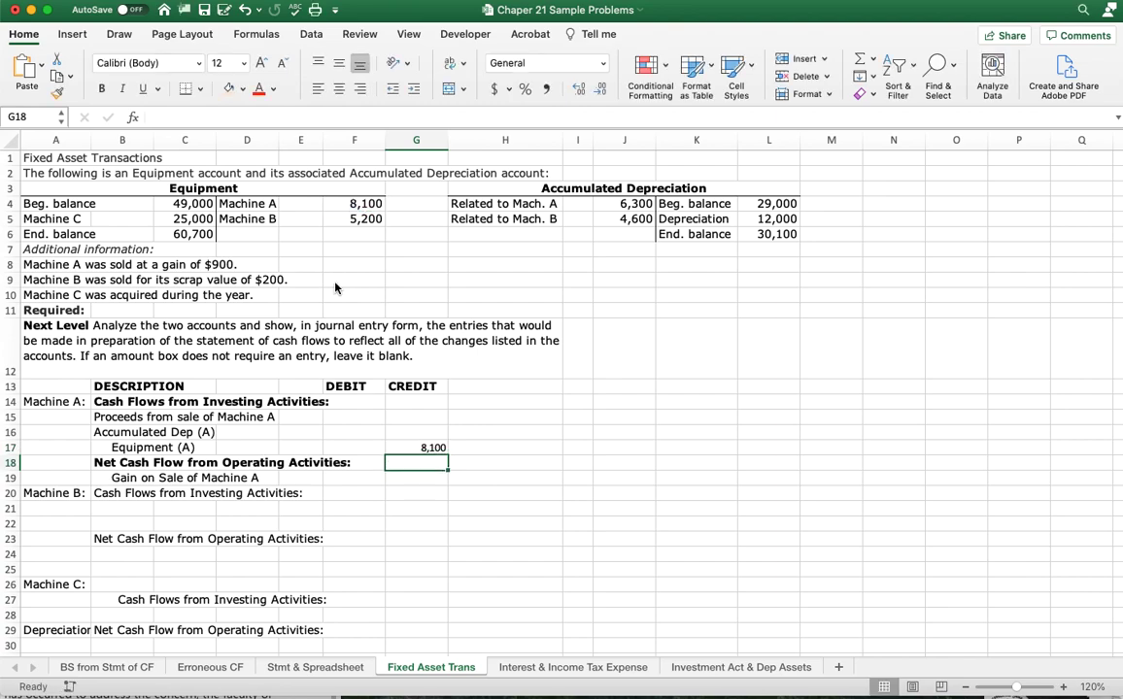
# Enter 900 as the credit for Gain on Sale of Machine A in G19.
pyautogui.press('Down')
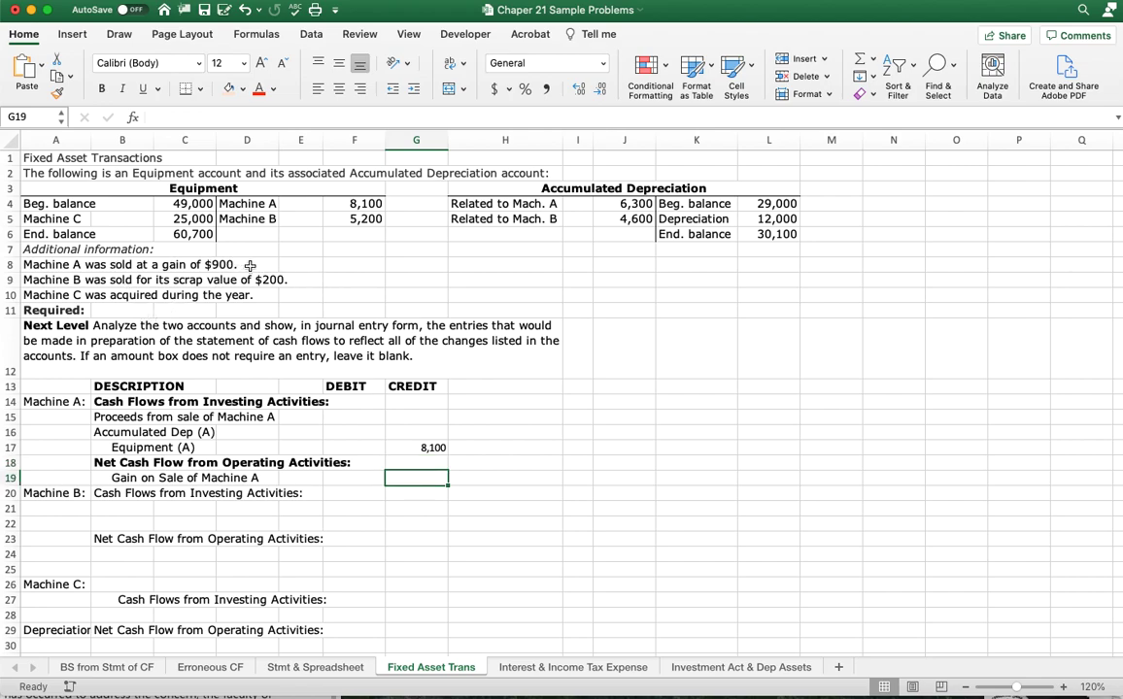
pyautogui.write('900')
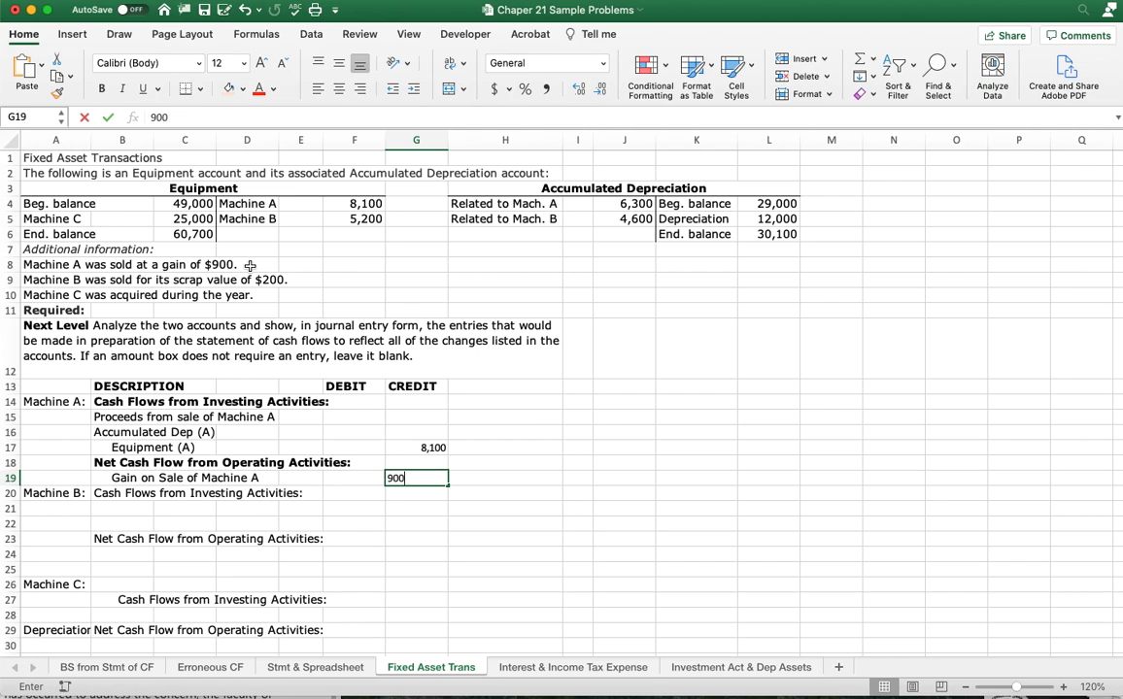
pyautogui.press('Return')
# Link the Accumulated Dep (A) debit in F16 to Machine A's amount in the Accumulated Depreciation account with =J4.
pyautogui.press('Up')
pyautogui.press('Up')
pyautogui.press('Up')
pyautogui.press('Up')
pyautogui.press('Left')
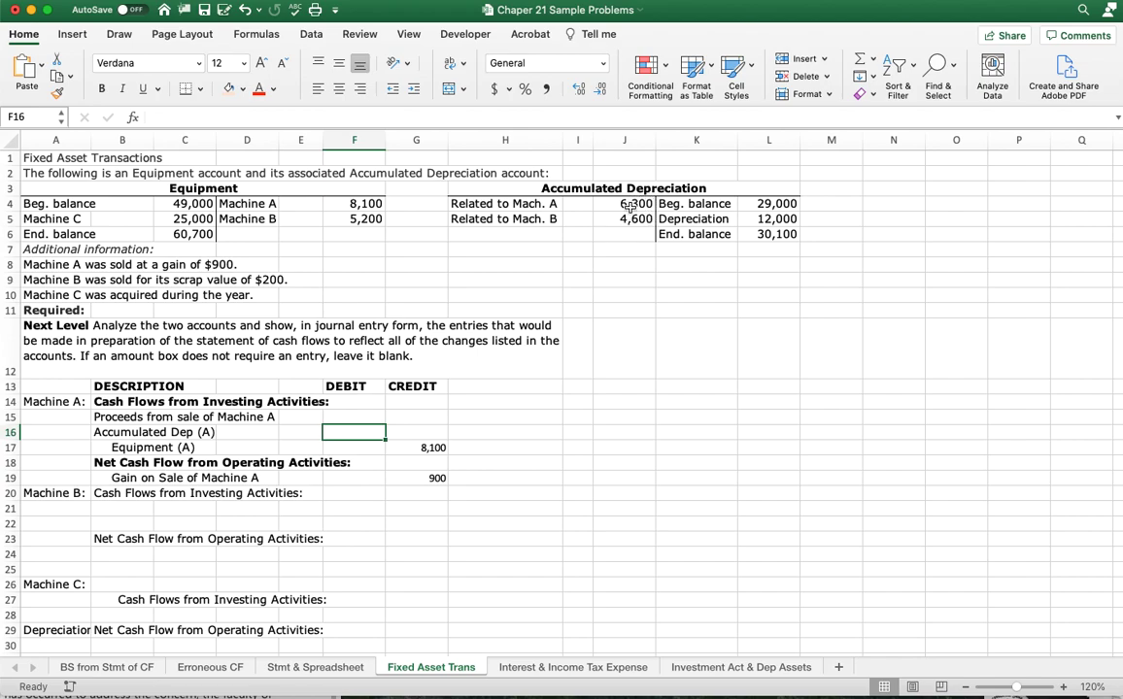
pyautogui.write('=')
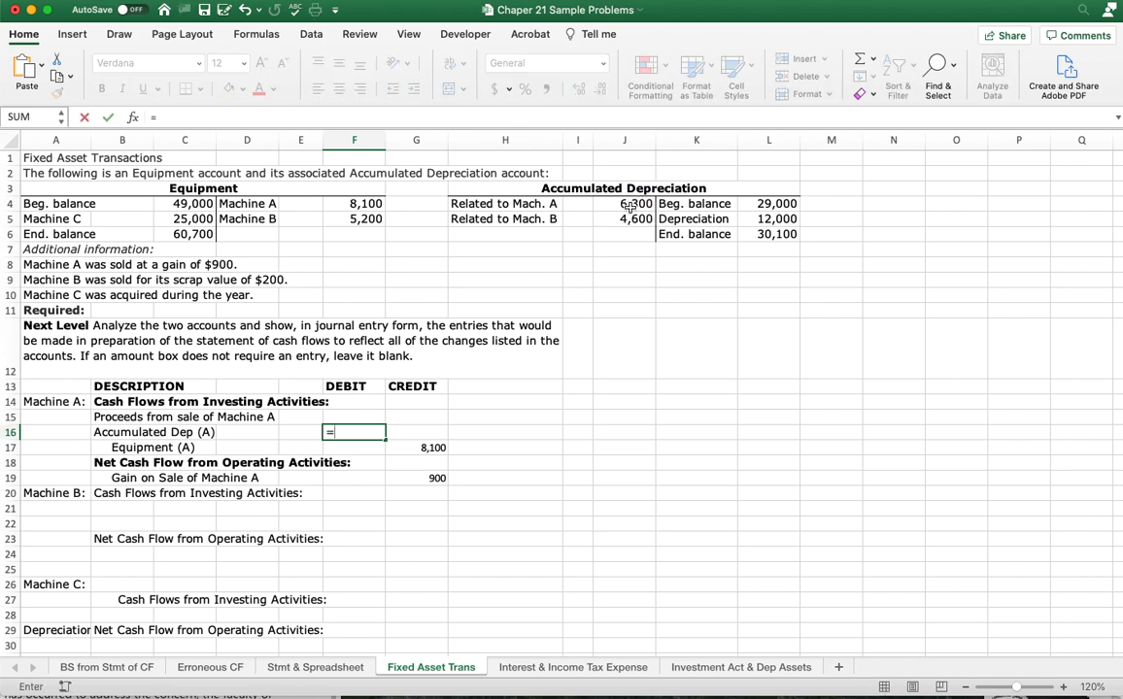
pyautogui.click(630, 206)
pyautogui.press('Return')
pyautogui.press('Up')
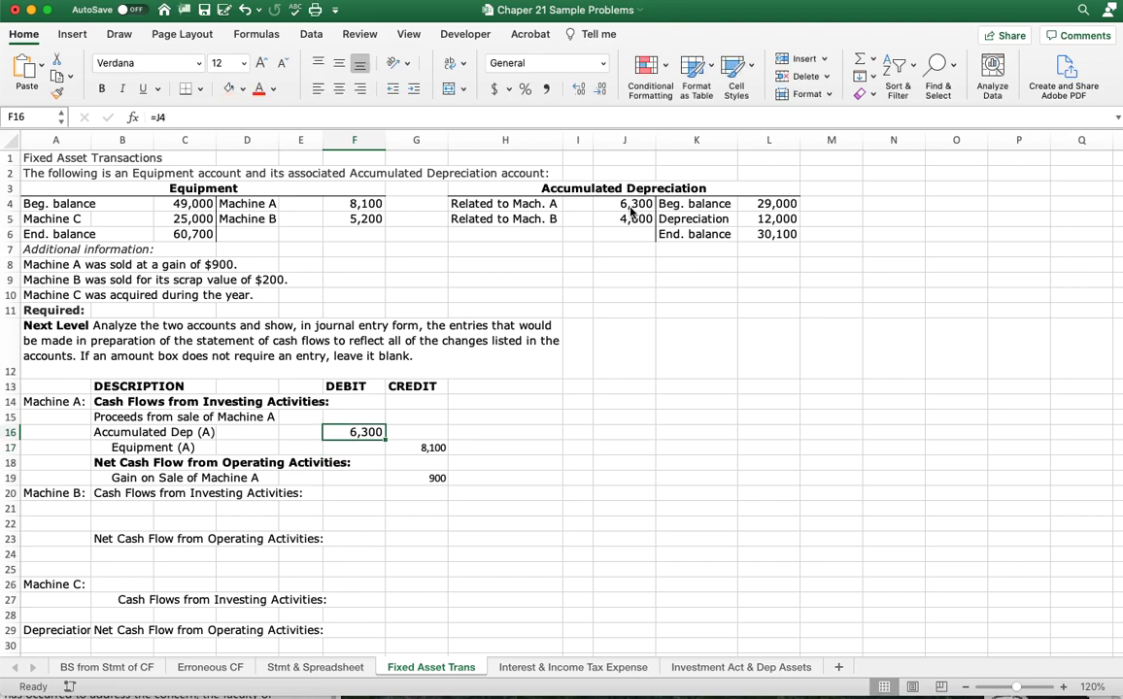
# Calculate the debit for Proceeds from sale of Machine A in F15 with =G19+G17-F16.
pyautogui.press('Up')
pyautogui.write('=')
pyautogui.click(437, 478)
pyautogui.write('+')
pyautogui.click(437, 448)
pyautogui.write('-')
pyautogui.click(358, 431)
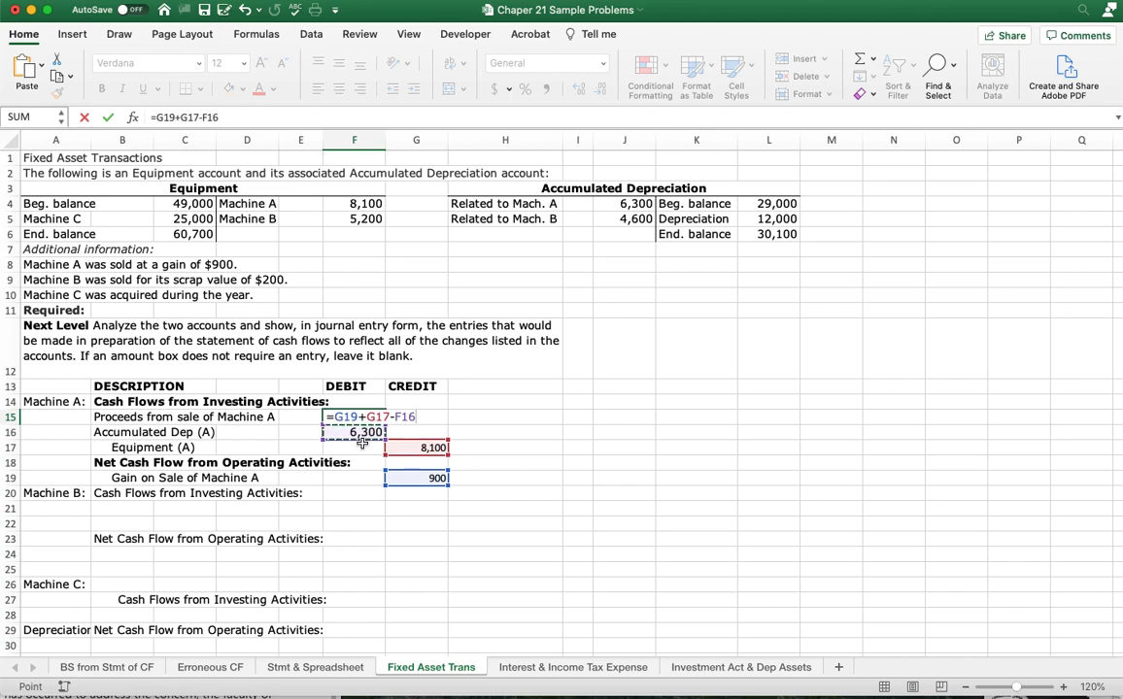
pyautogui.press('Return')
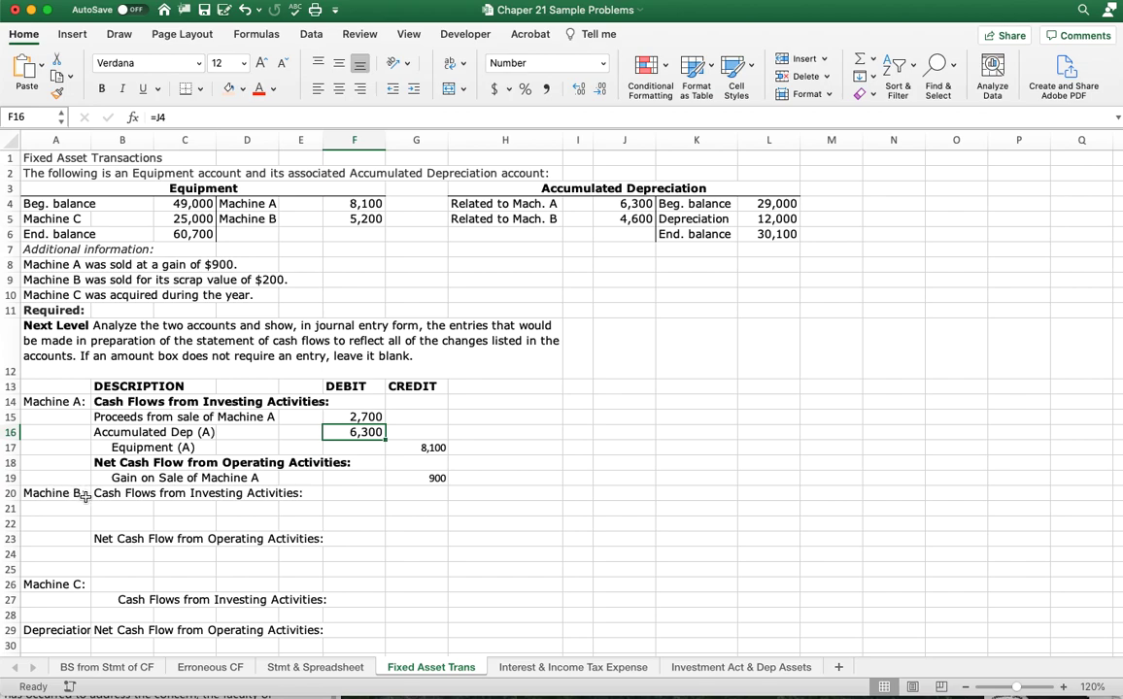
# Make Machine B's investing and operating activities headings in B20 and B23 bold.
pyautogui.click(125, 493)
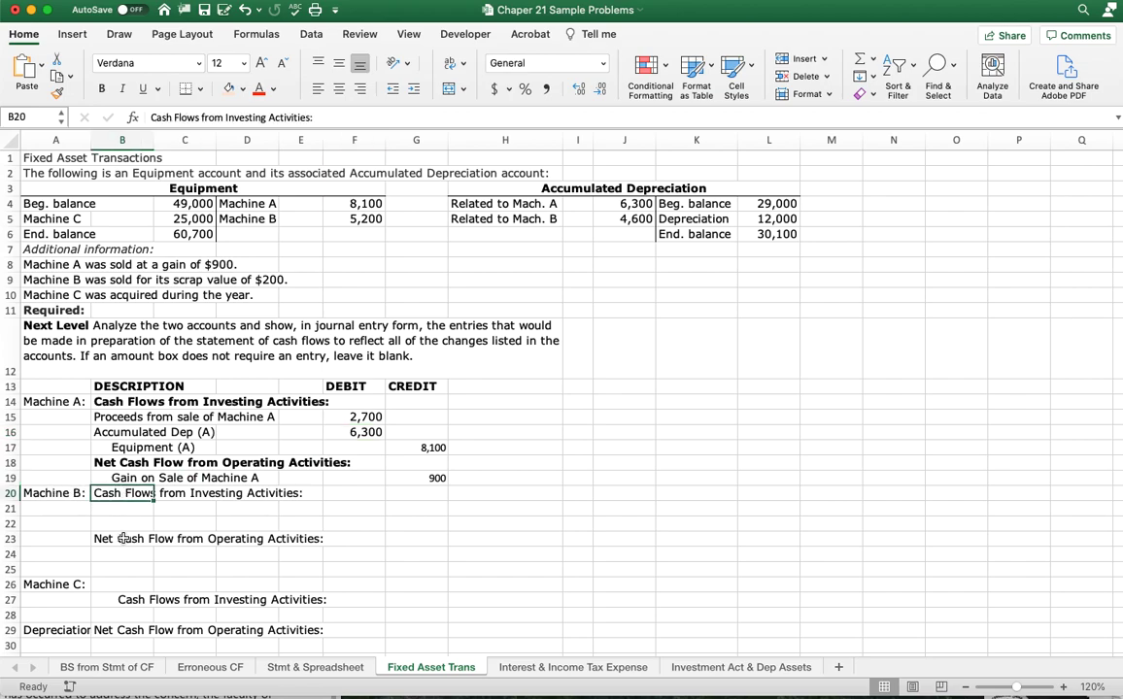
pyautogui.keyDown('super'); pyautogui.click(116, 540); pyautogui.keyUp('super')
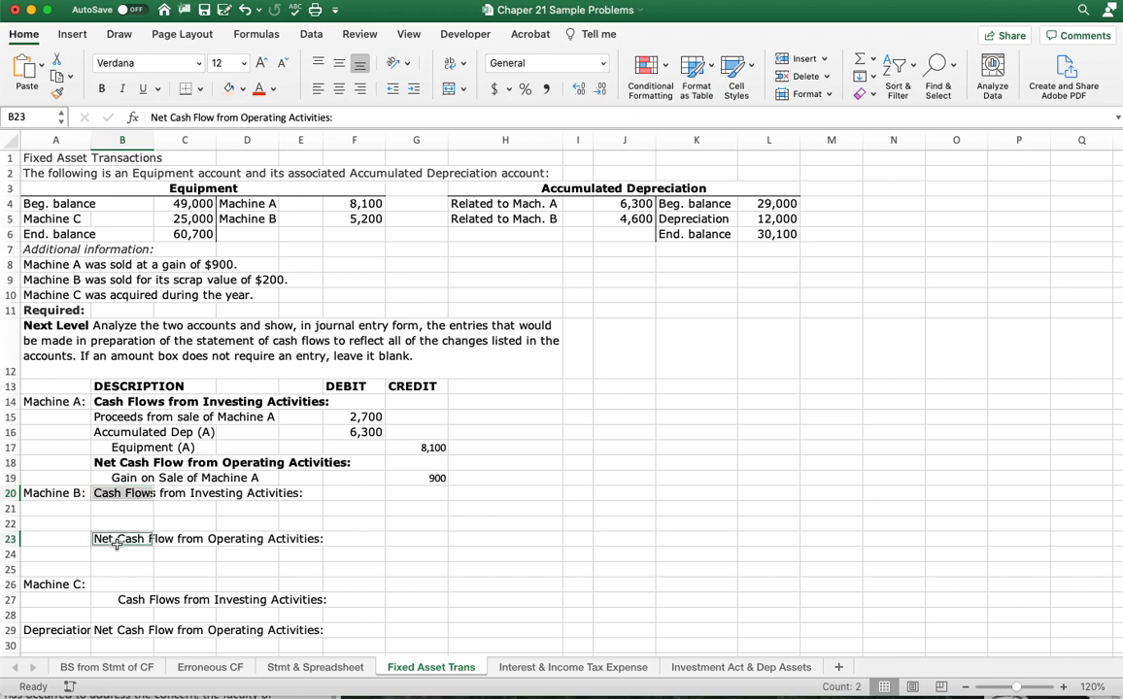
pyautogui.press('super+b')
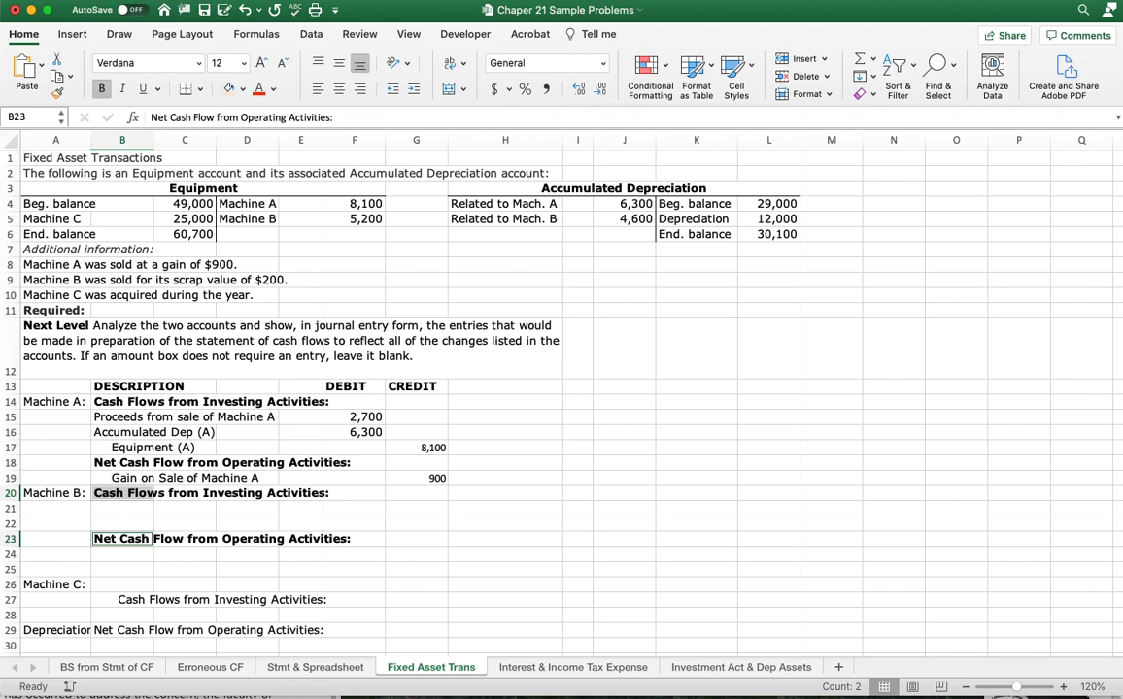
# Enter "Proceeds from sale of Machine B" as the description in B21.
pyautogui.click(124, 510)
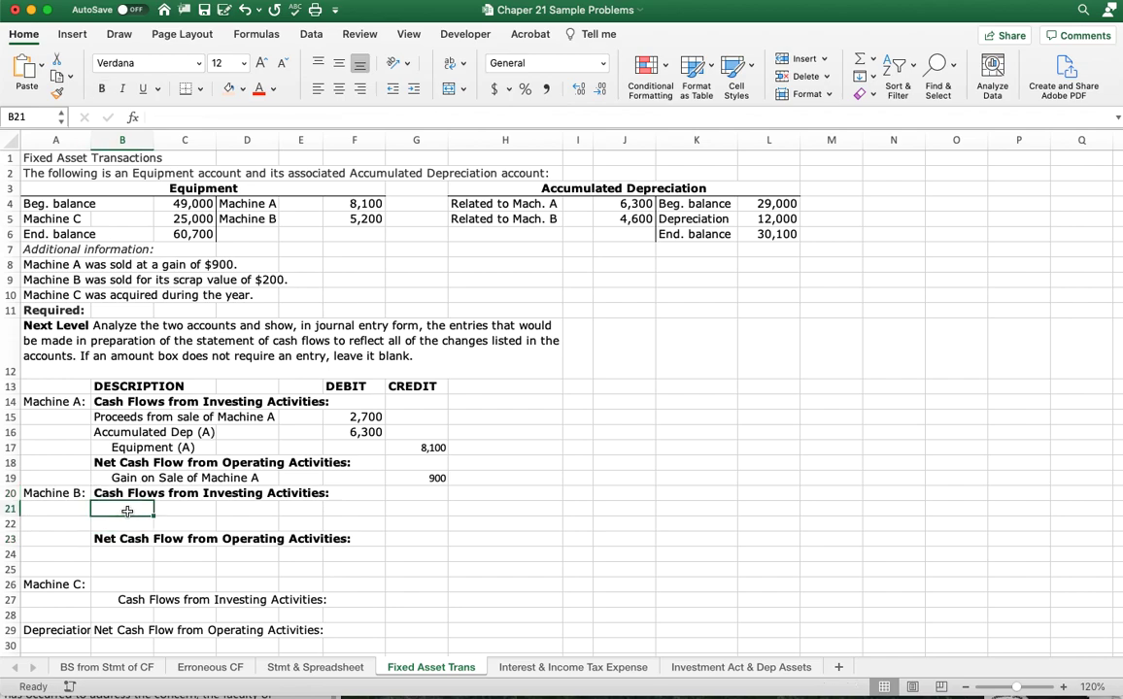
pyautogui.write('Proceeds ')
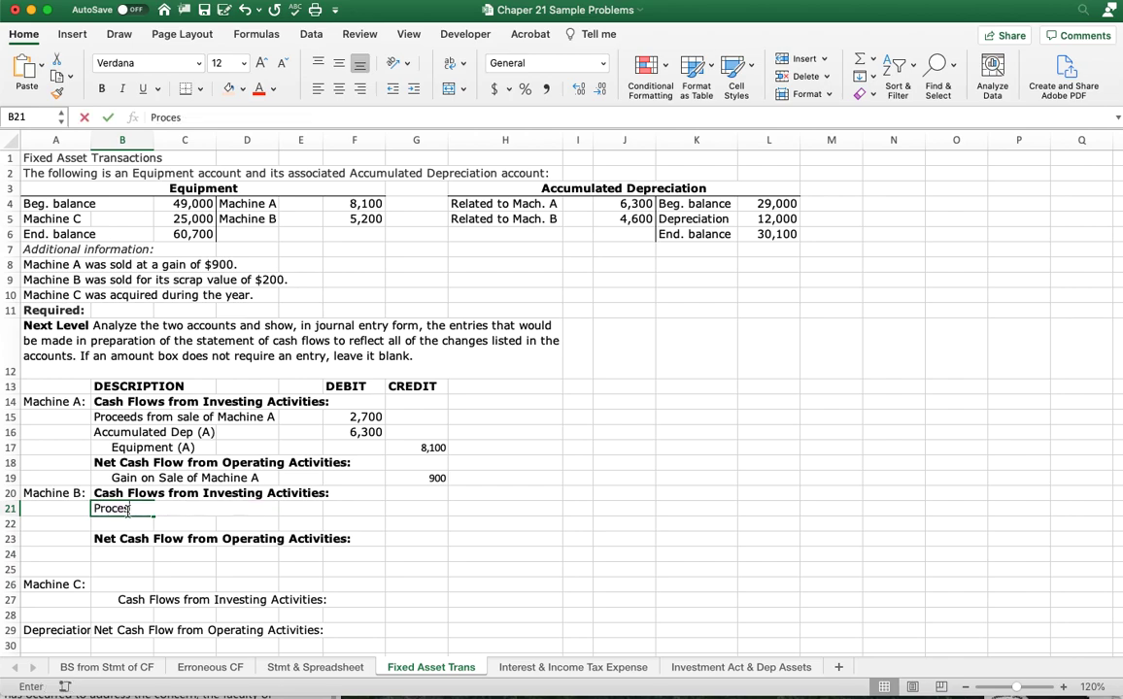
pyautogui.write('from ')
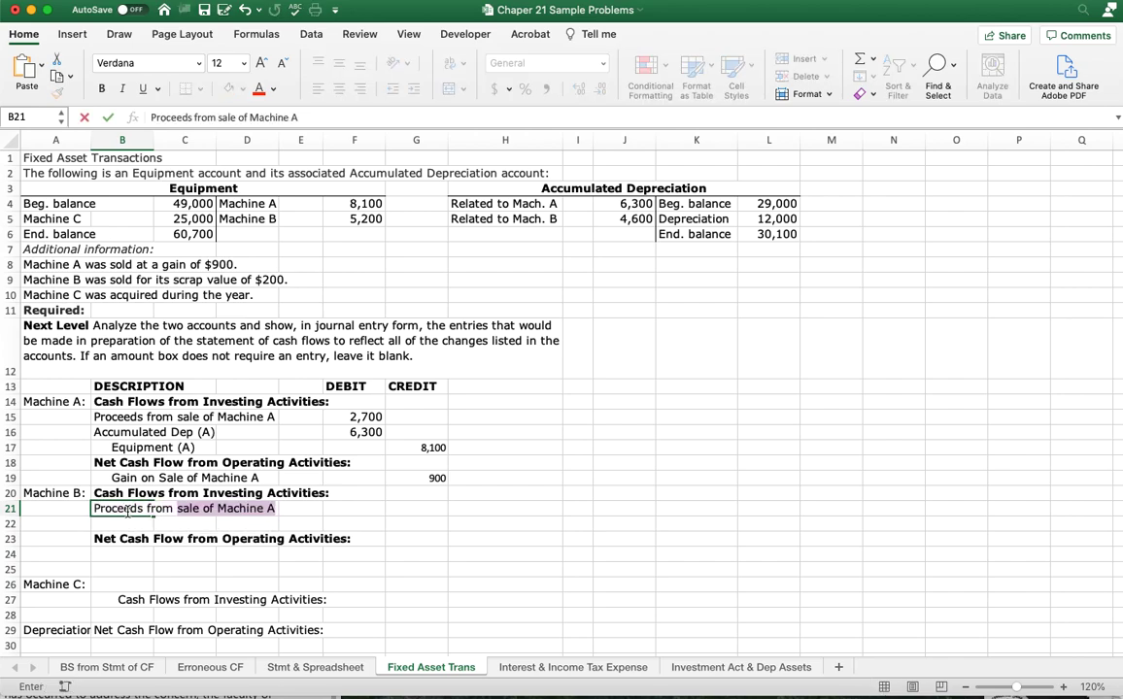
pyautogui.write('sale of Machine B')
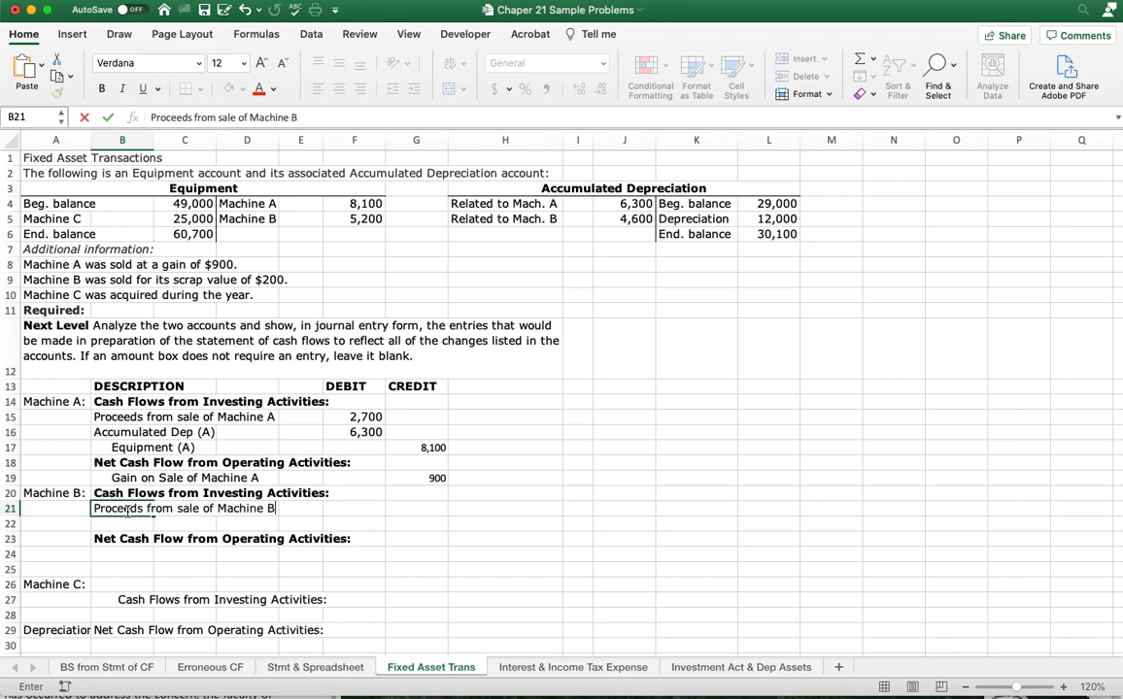
pyautogui.press('Return')
# Enter "Accumulated Dep (B)" as the description in B22.
pyautogui.write('Accumulated Dep (A')
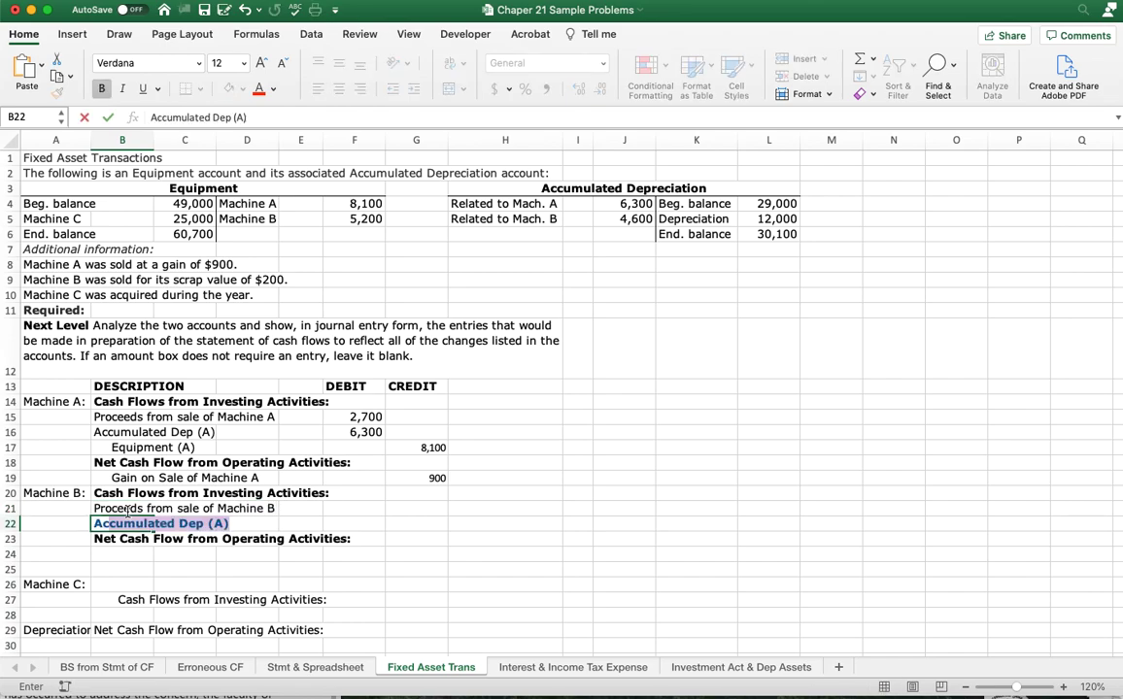
pyautogui.click(247, 116)
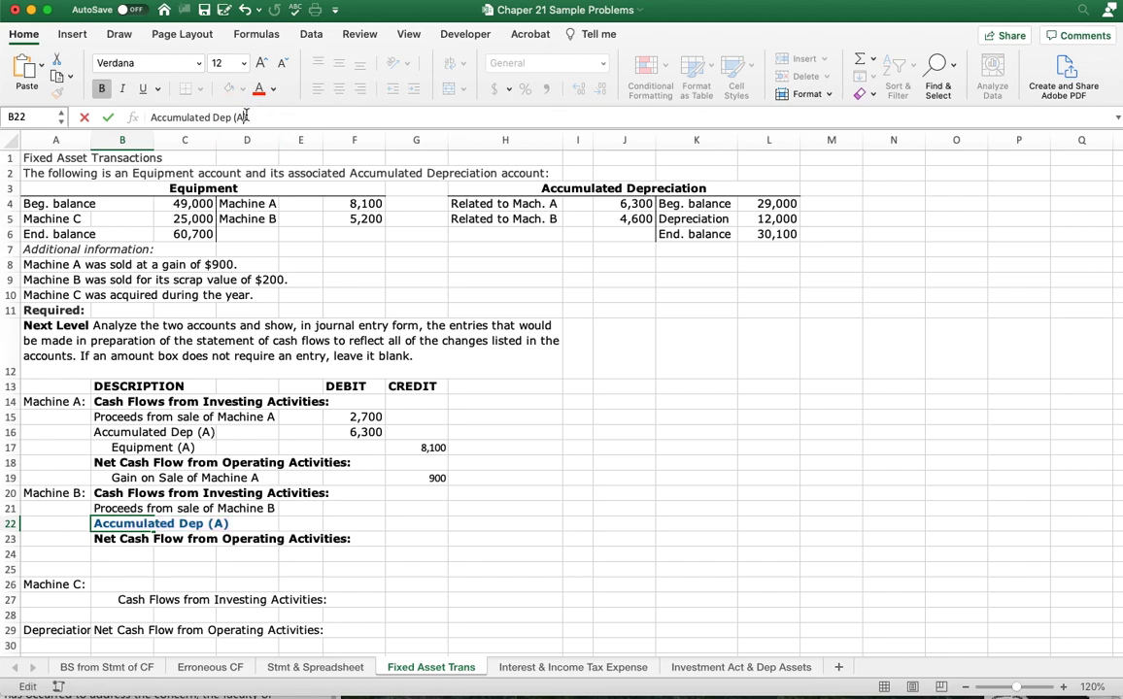
pyautogui.press('BackSpace')
pyautogui.press('BackSpace')
pyautogui.write('B)')
pyautogui.press('Return')
# Copy the formatting of the Proceeds from sale of Machine B line in B21 onto B22.
pyautogui.press('Up')
pyautogui.press('Up')
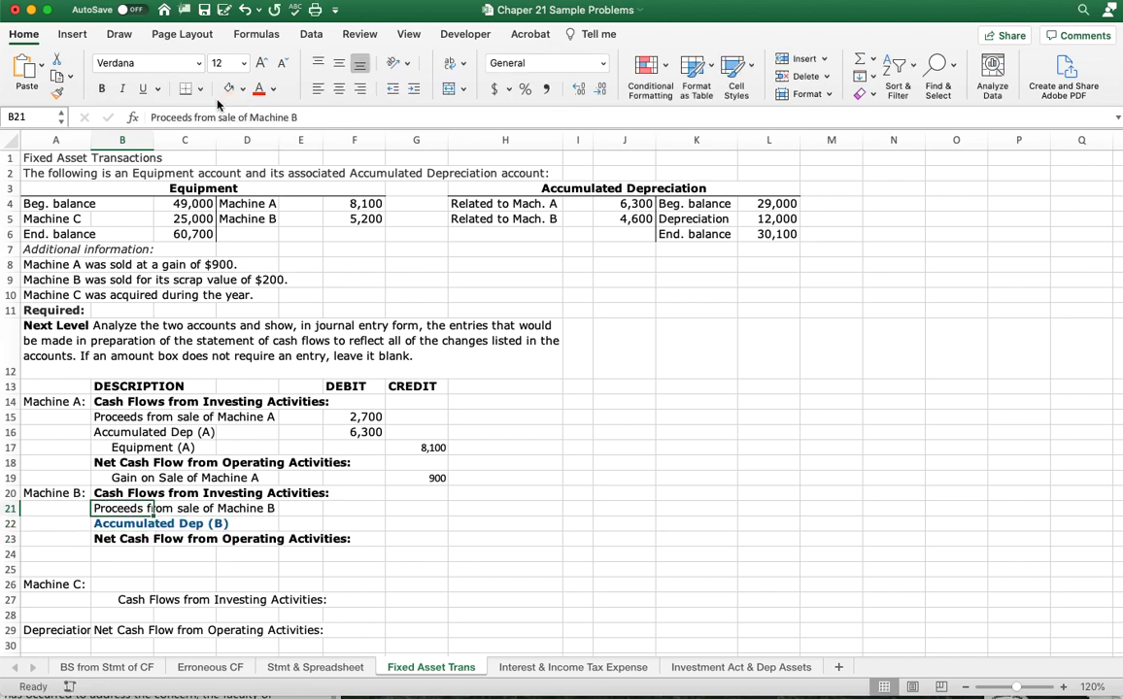
pyautogui.click(55, 91)
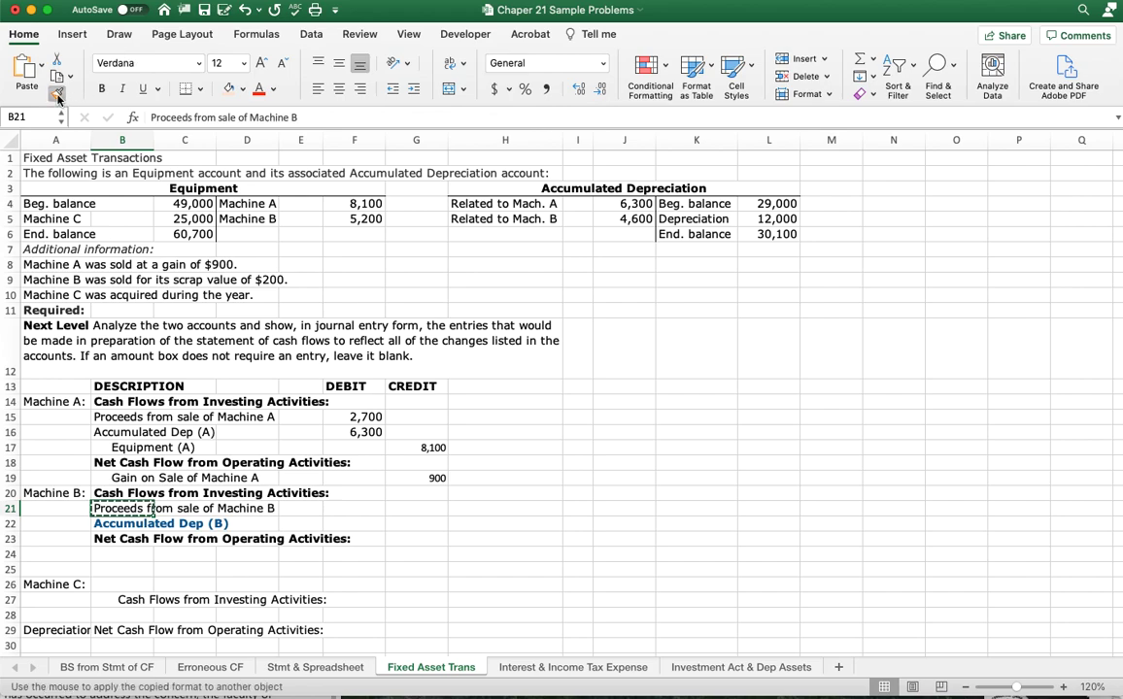
pyautogui.click(118, 528)
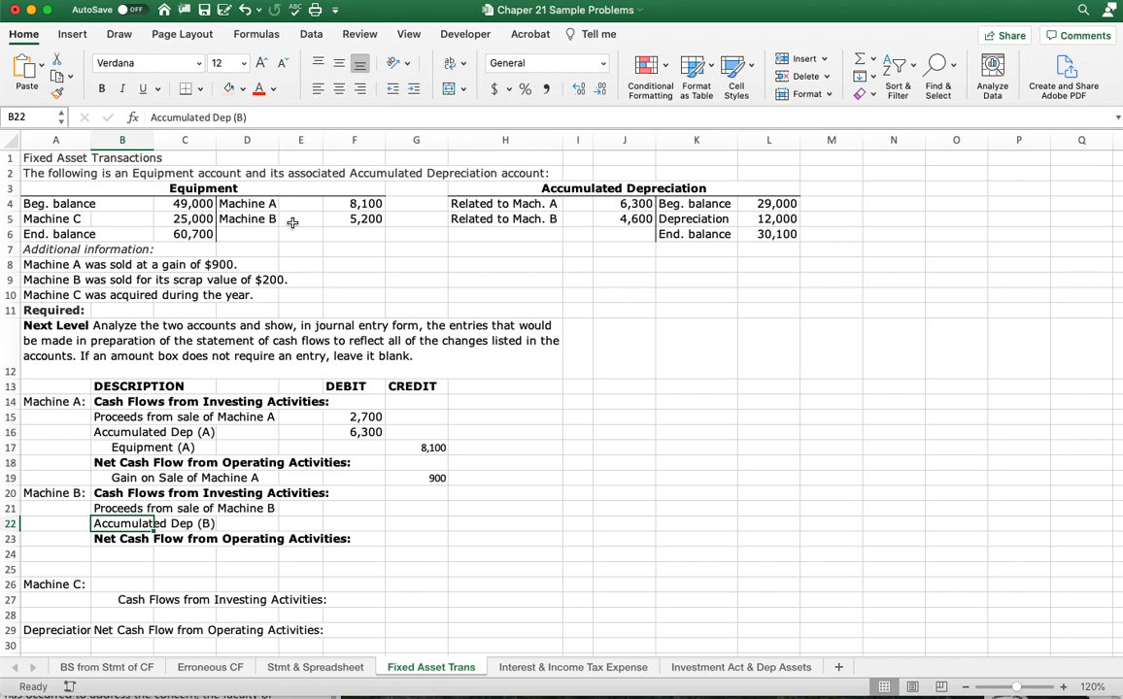
# Calculate Machine B's book value in scratch cell H9 with =F5-J5 and clear the cell.
pyautogui.click(483, 276)
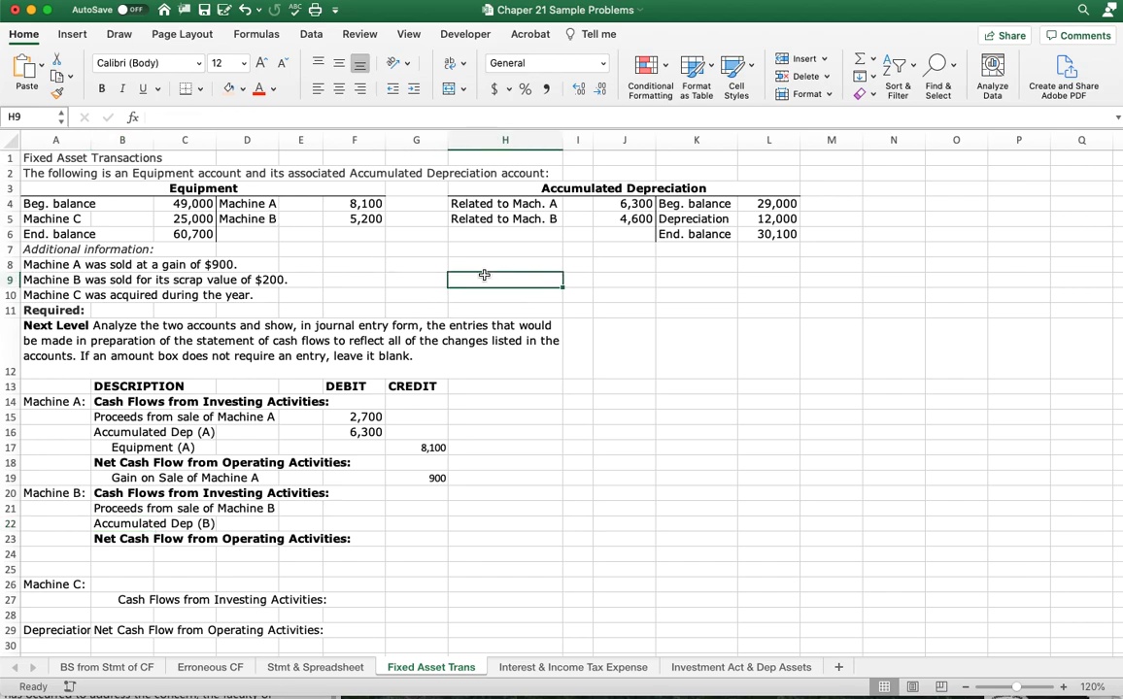
pyautogui.write('=')
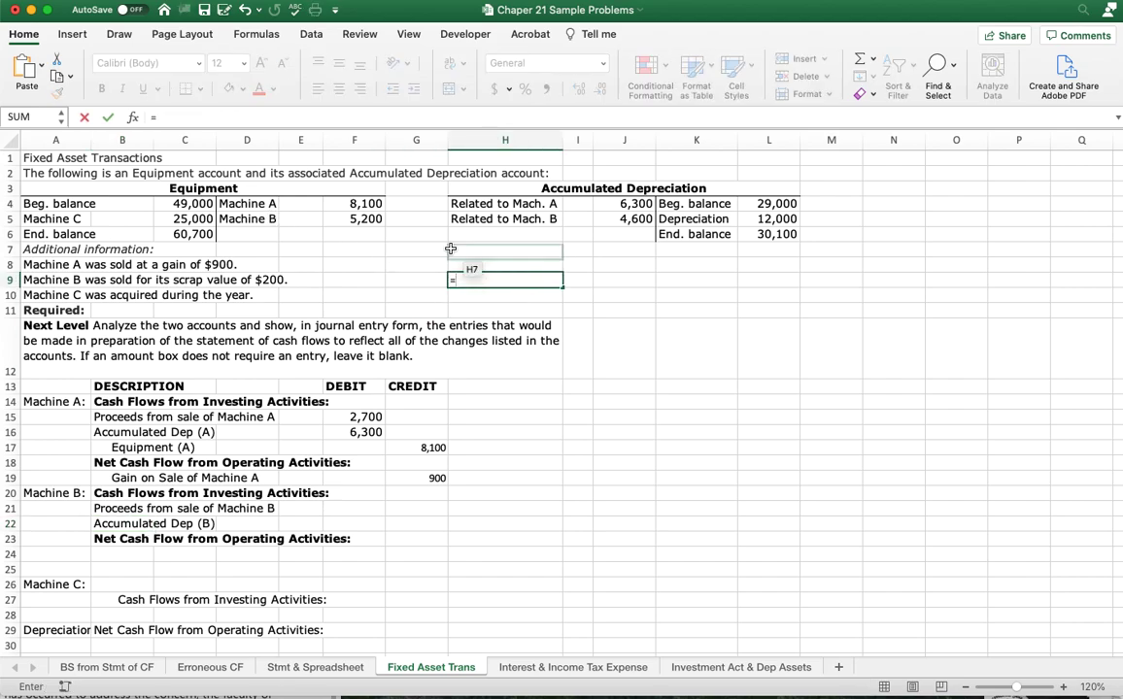
pyautogui.click(378, 219)
pyautogui.write('-')
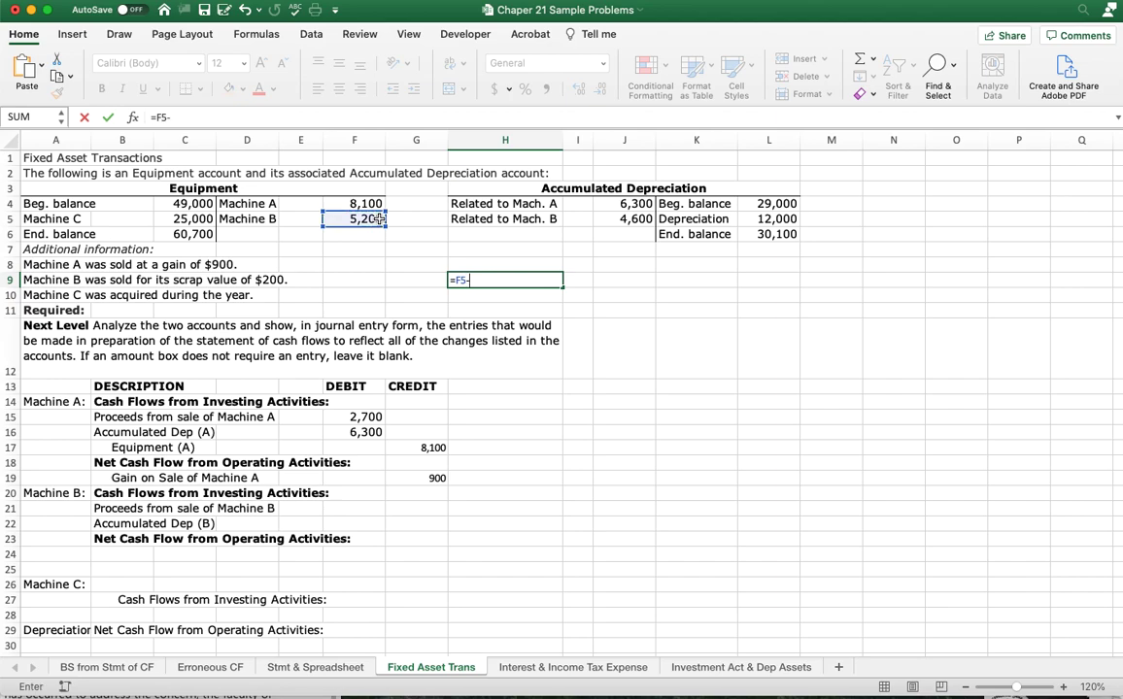
pyautogui.click(629, 221)
pyautogui.press('Return')
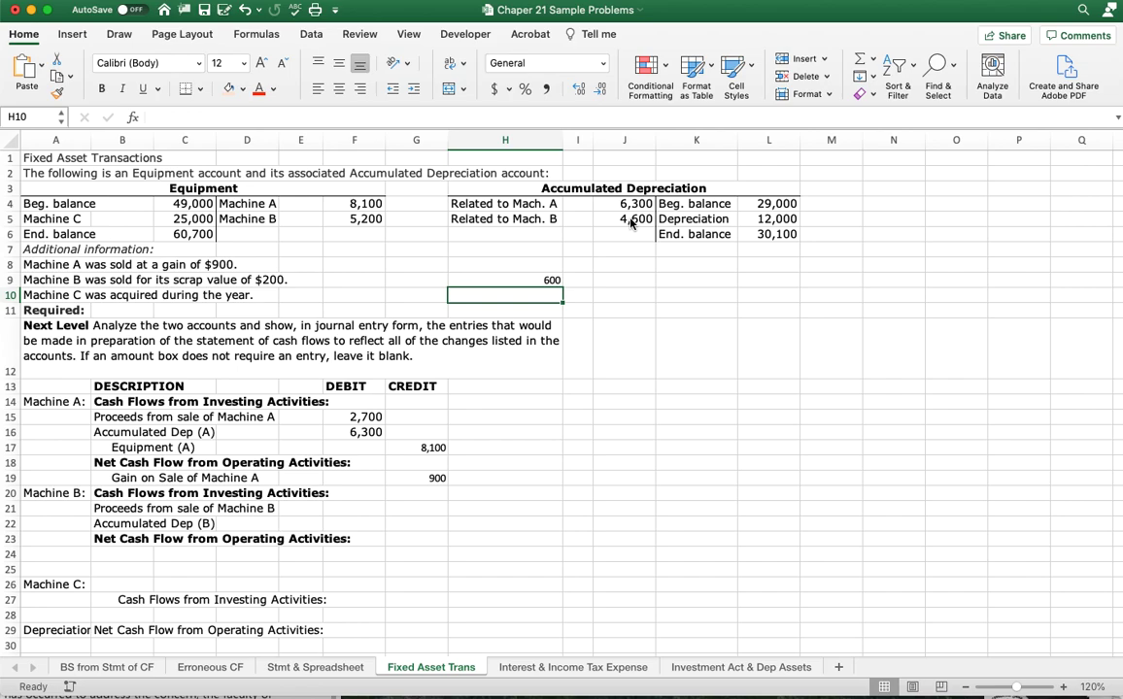
pyautogui.click(543, 279)
pyautogui.press('Delete')
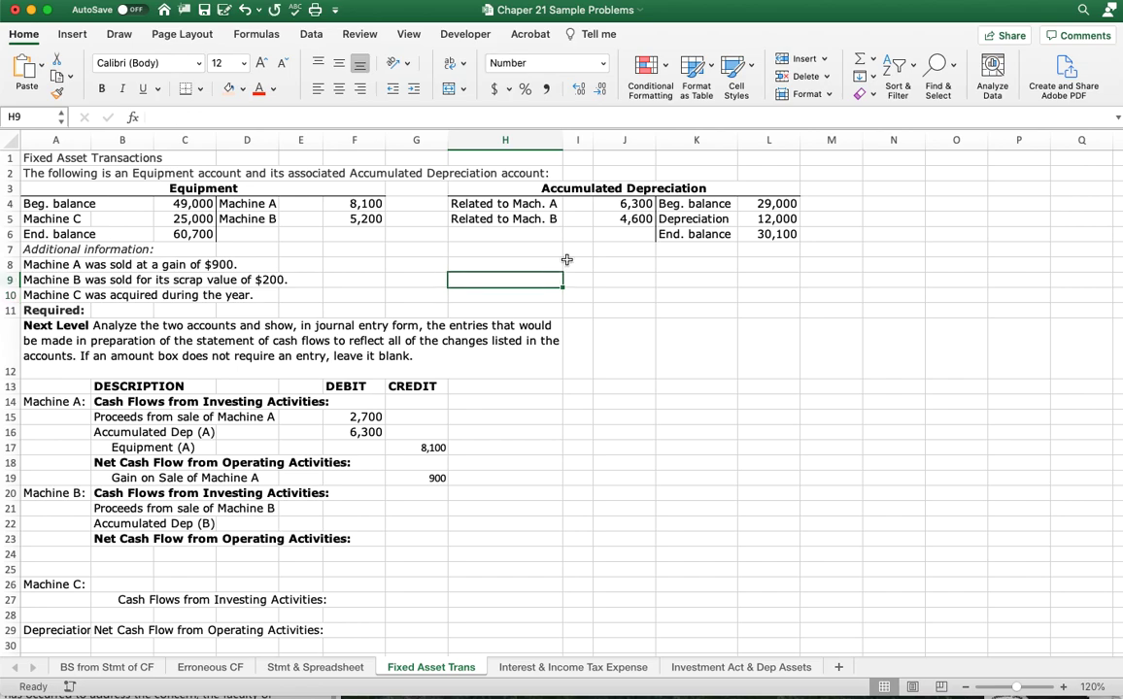
# Enter "Loss on Sale of Machine B" in B24 and "Equipment (B)" in B25.
pyautogui.click(133, 553)
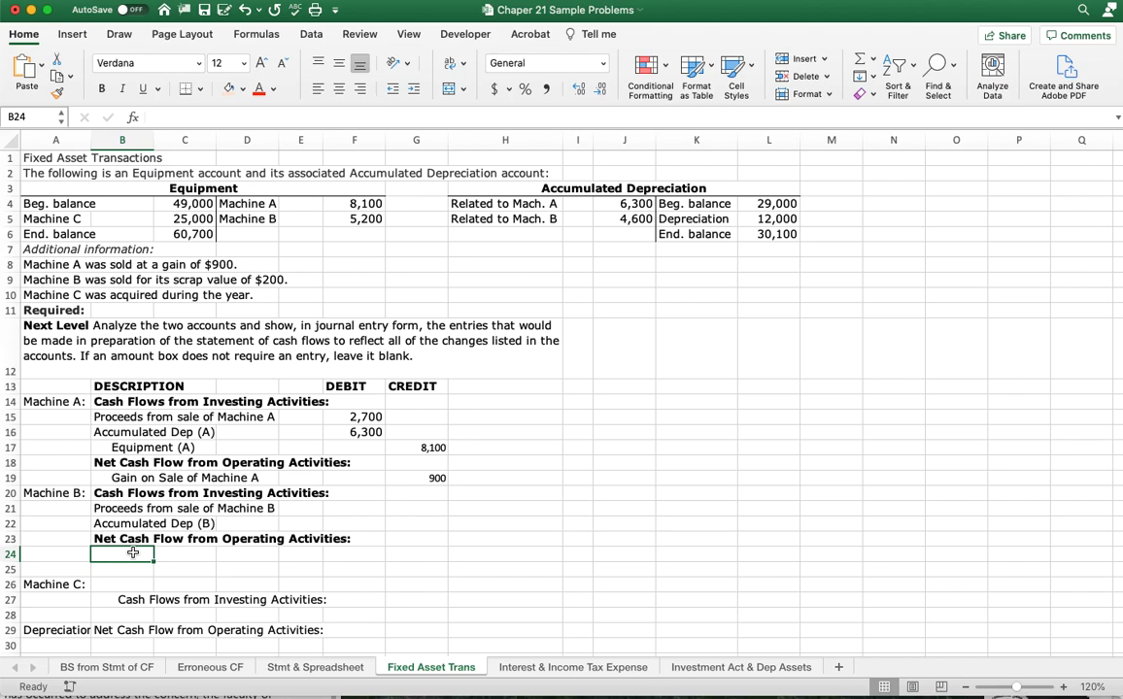
pyautogui.write('Loss on')
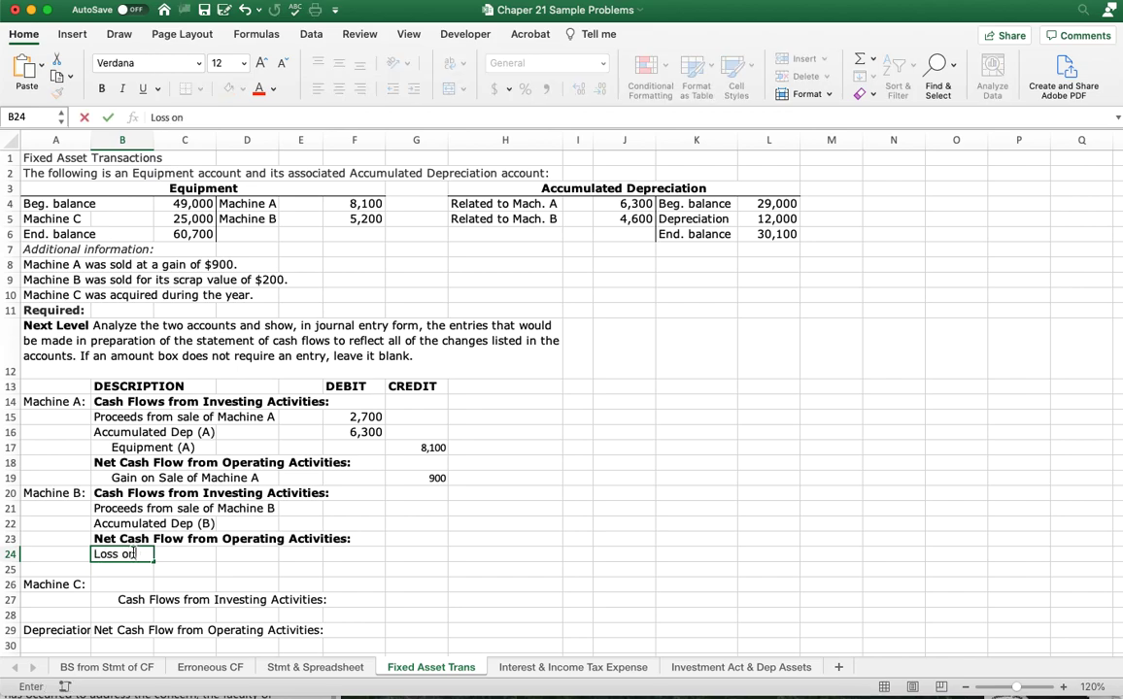
pyautogui.write(' Sale of Machine B')
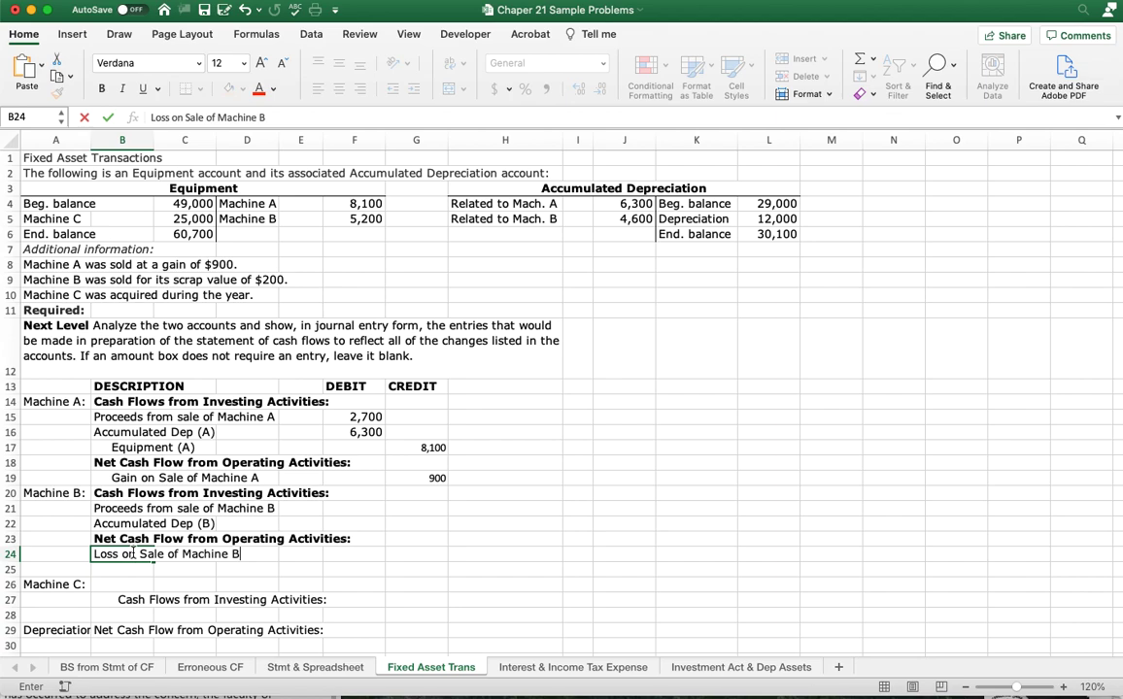
pyautogui.press('Return')
pyautogui.write('Equip')
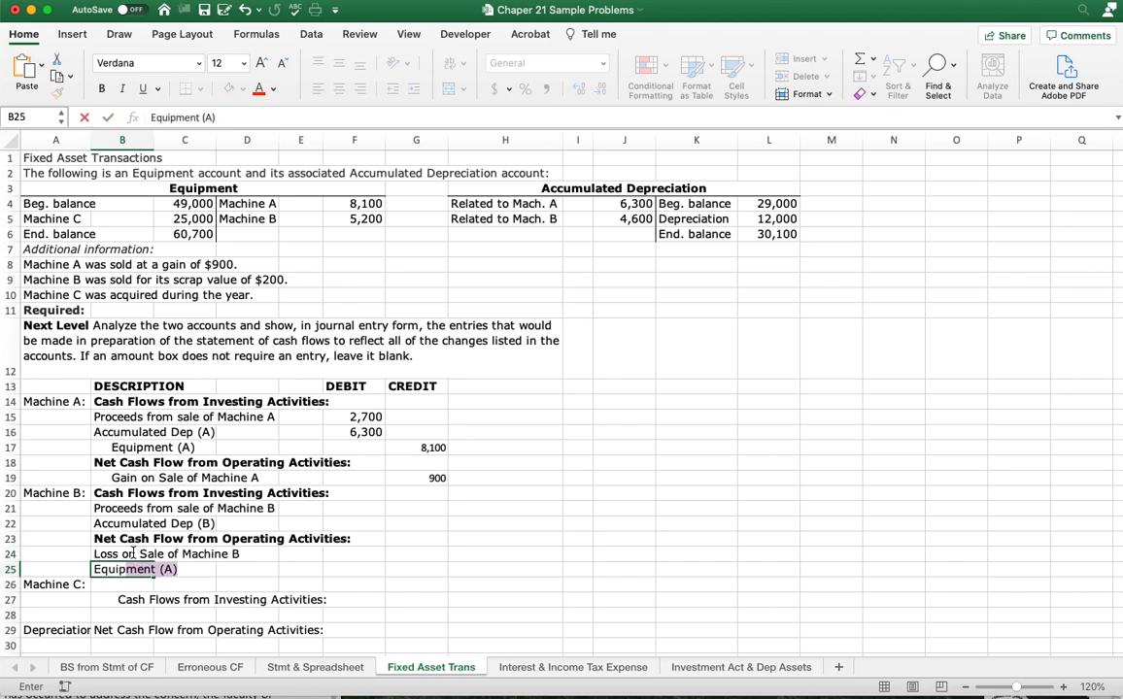
pyautogui.write('ment (B')
# Indent the Loss on Sale of Machine B and Equipment (B) lines in B24:B25 to match the Equipment (A) line.
pyautogui.click(124, 554)
pyautogui.moveTo(124, 555); pyautogui.dragTo(126, 570)
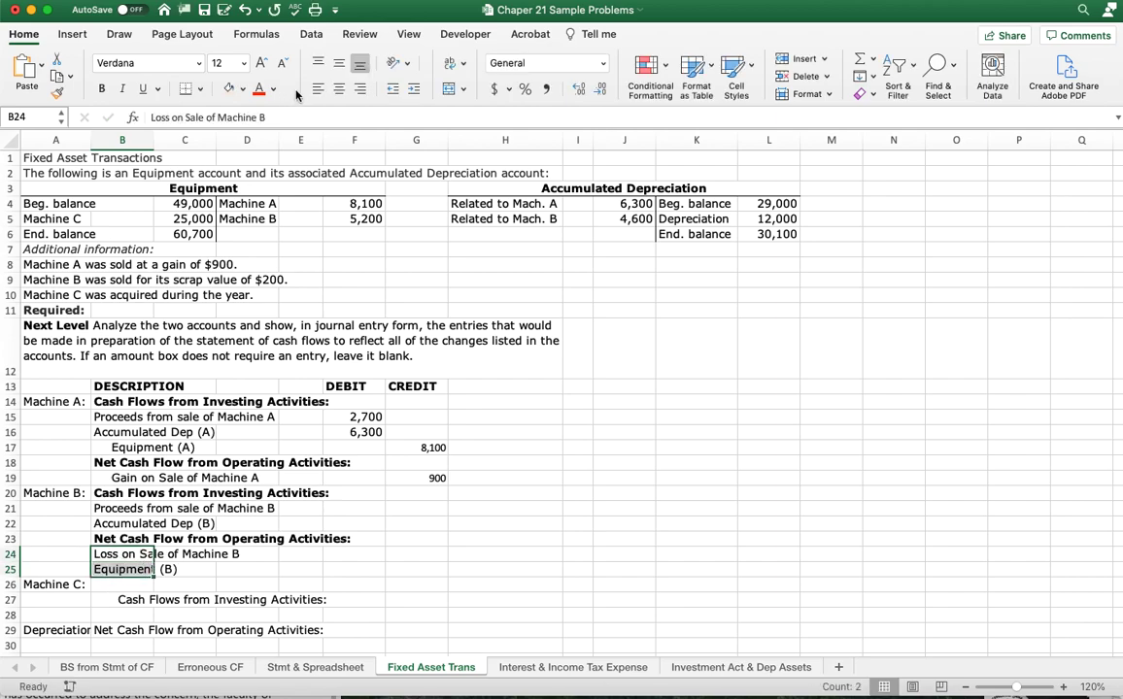
pyautogui.click(413, 90)
pyautogui.click(414, 90)
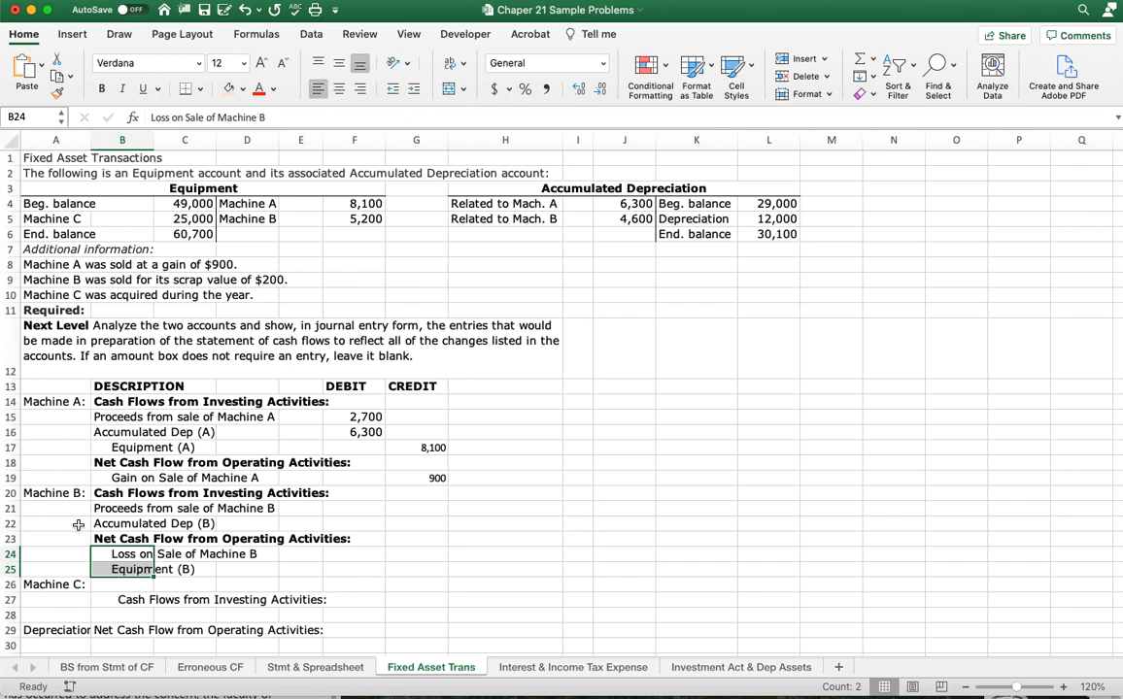
# Enter 200 as the debit for Proceeds from sale of Machine B in F21 and link the Accumulated Dep (B) debit in F22 with =J5.
pyautogui.click(349, 509)
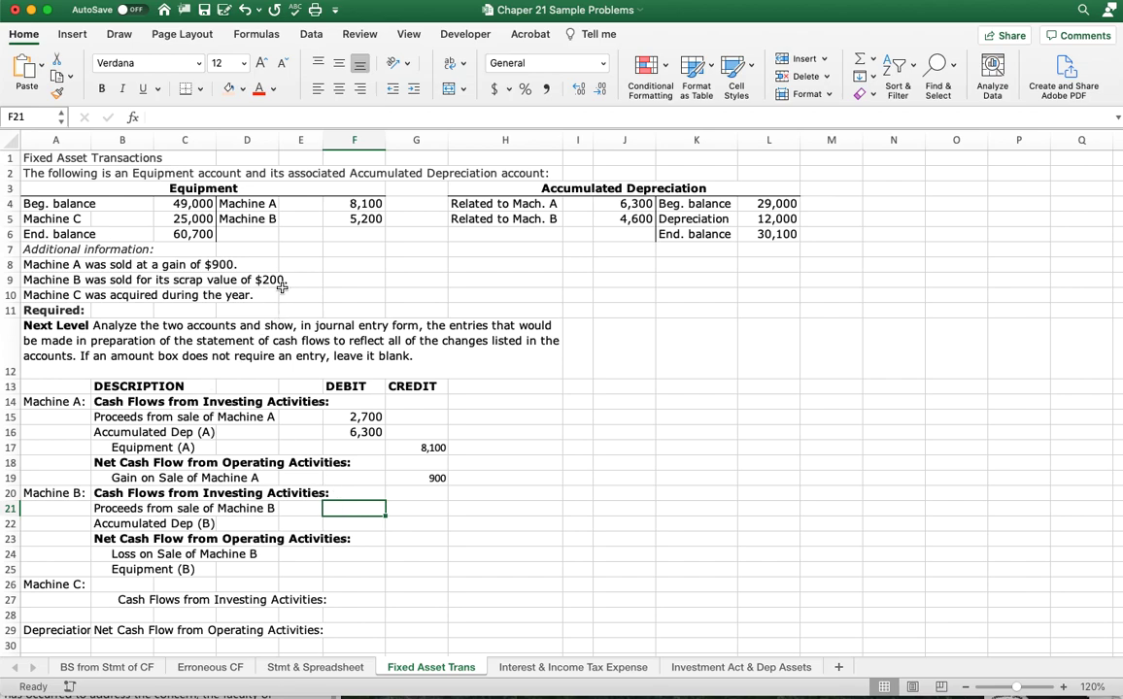
pyautogui.write('200')
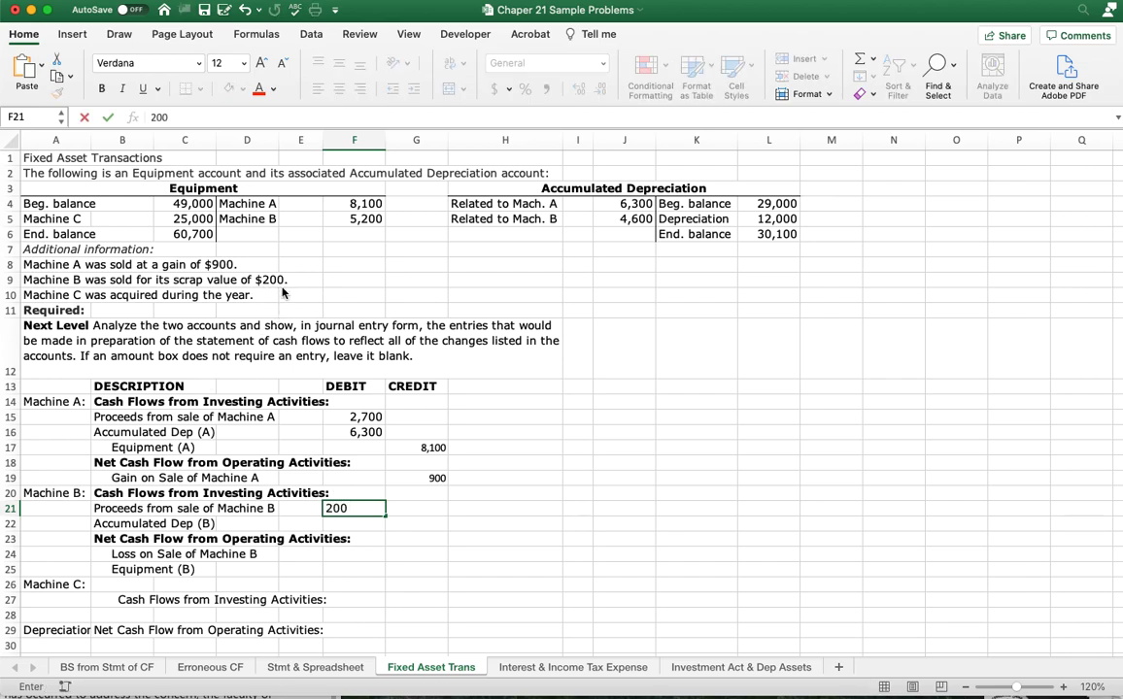
pyautogui.press('Return')
pyautogui.write('=')
pyautogui.click(636, 218)
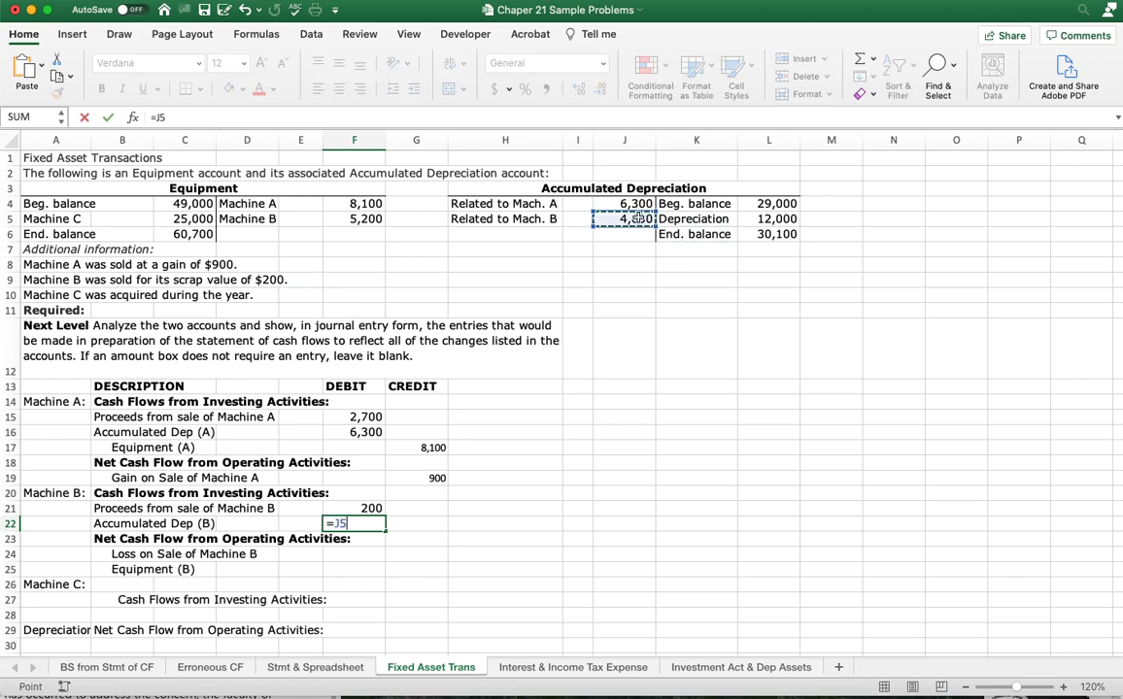
pyautogui.press('Return')
# Calculate the Loss on Sale of Machine B in G24 with the formula =(F5-J5)-F21.
pyautogui.press('Return')
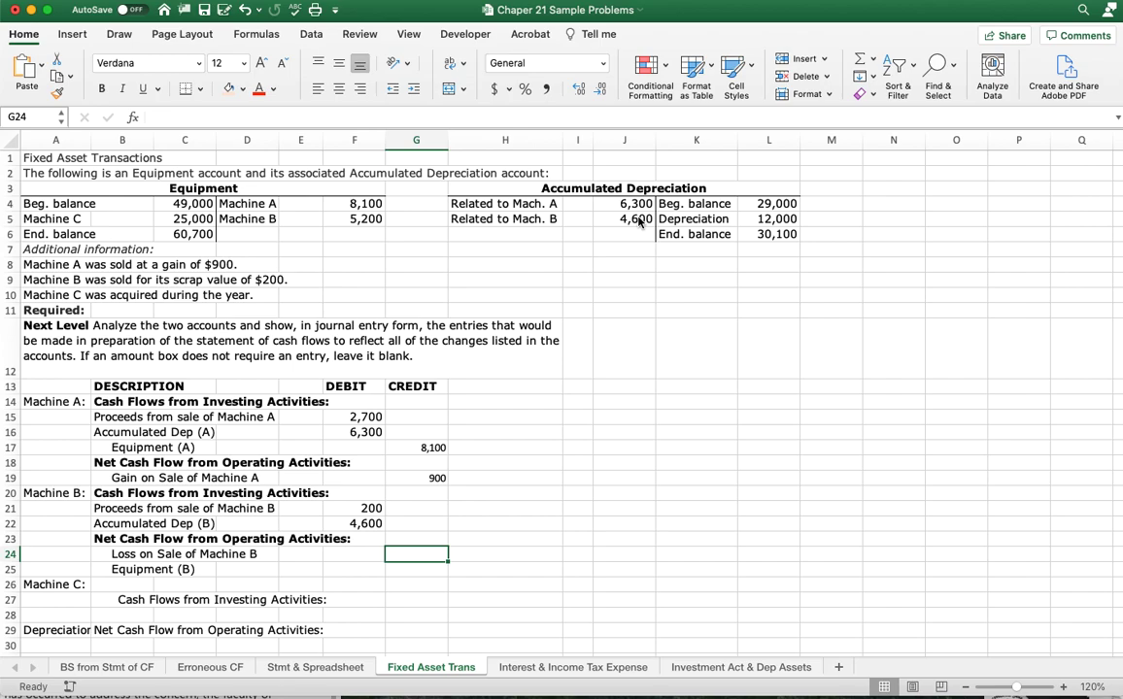
pyautogui.press('Right')
pyautogui.write('=')
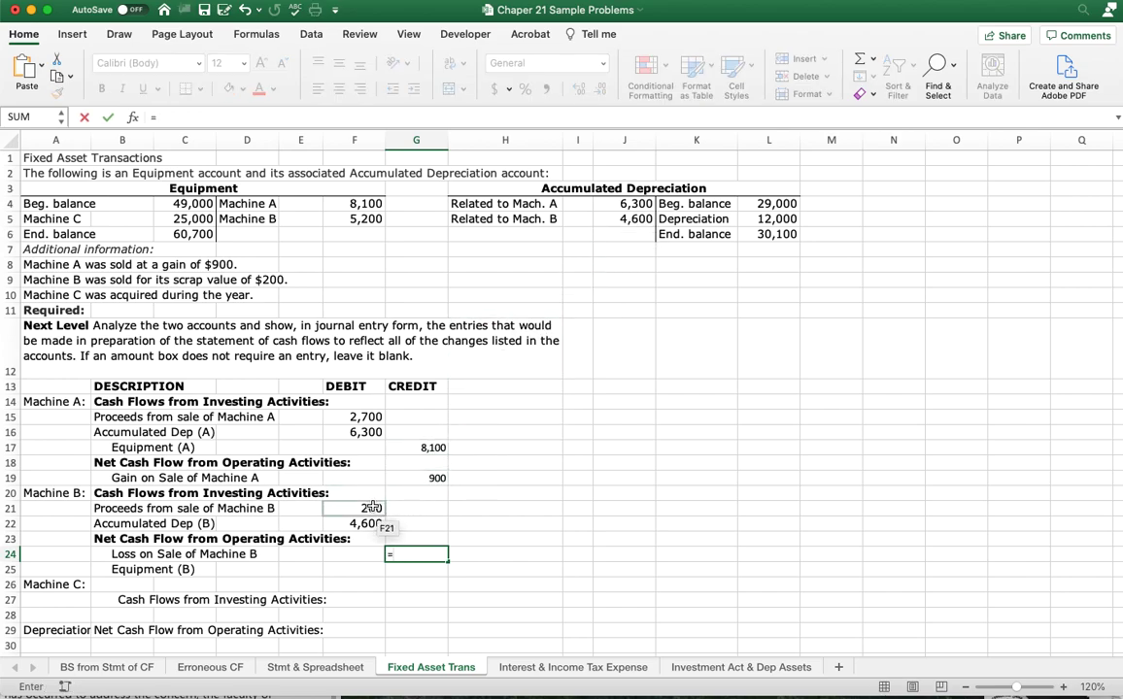
pyautogui.click(364, 219)
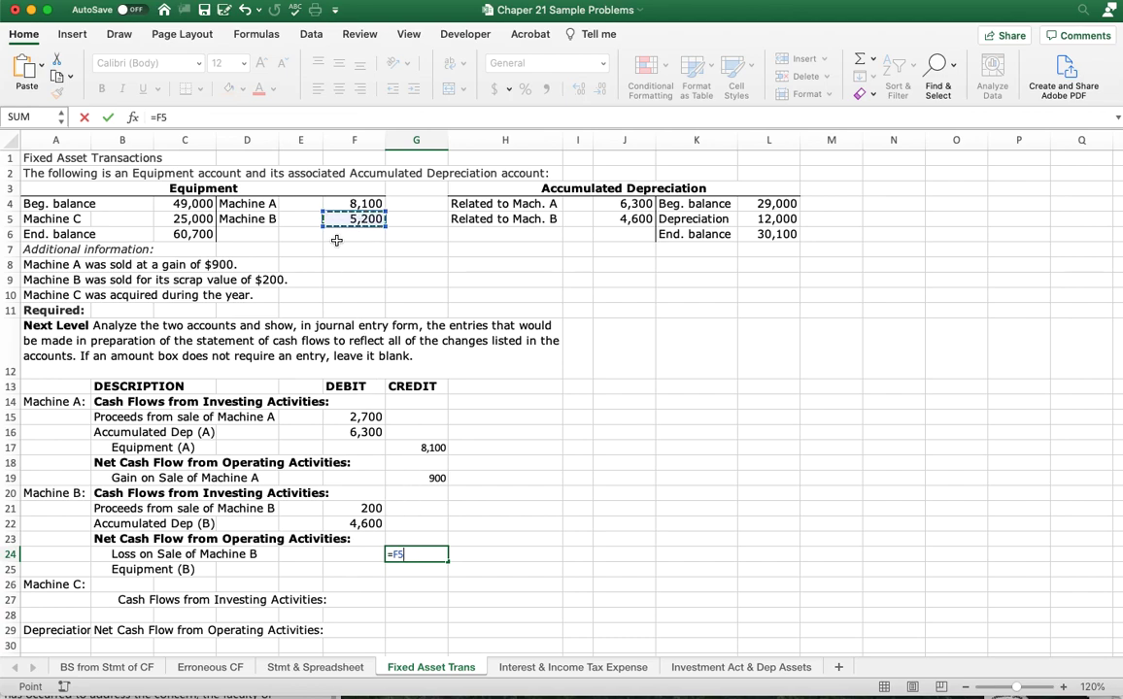
pyautogui.write('-')
pyautogui.click(622, 221)
pyautogui.click(209, 116)
pyautogui.write(')')
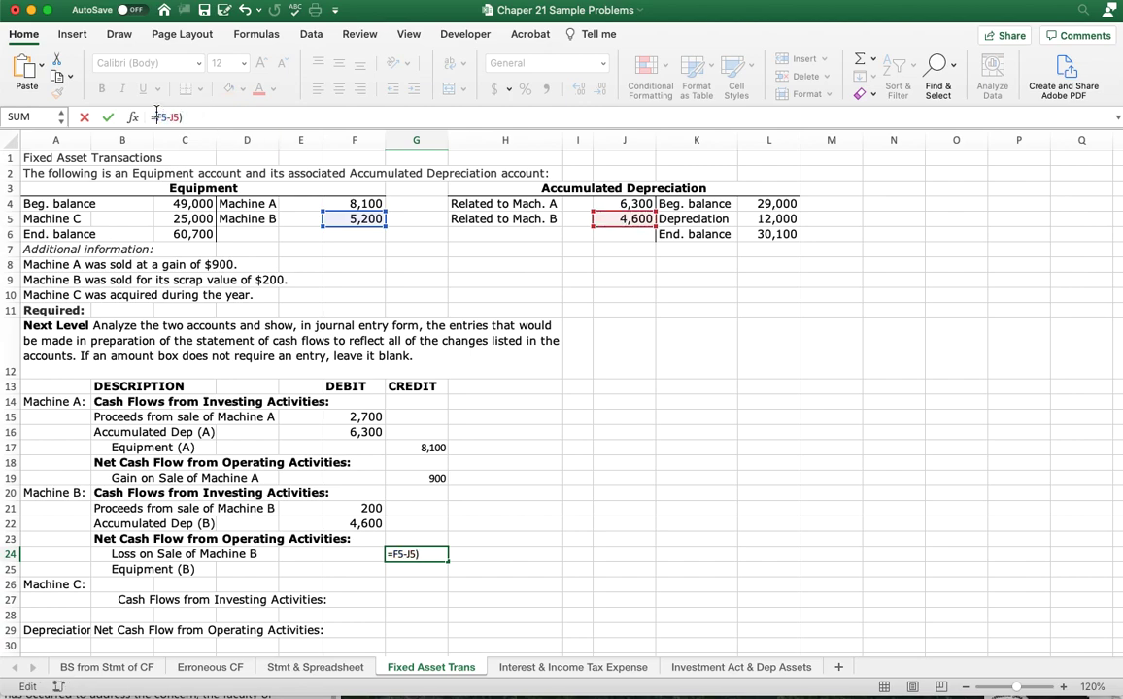
pyautogui.click(156, 117)
pyautogui.write('(F5-')
pyautogui.click(352, 507)
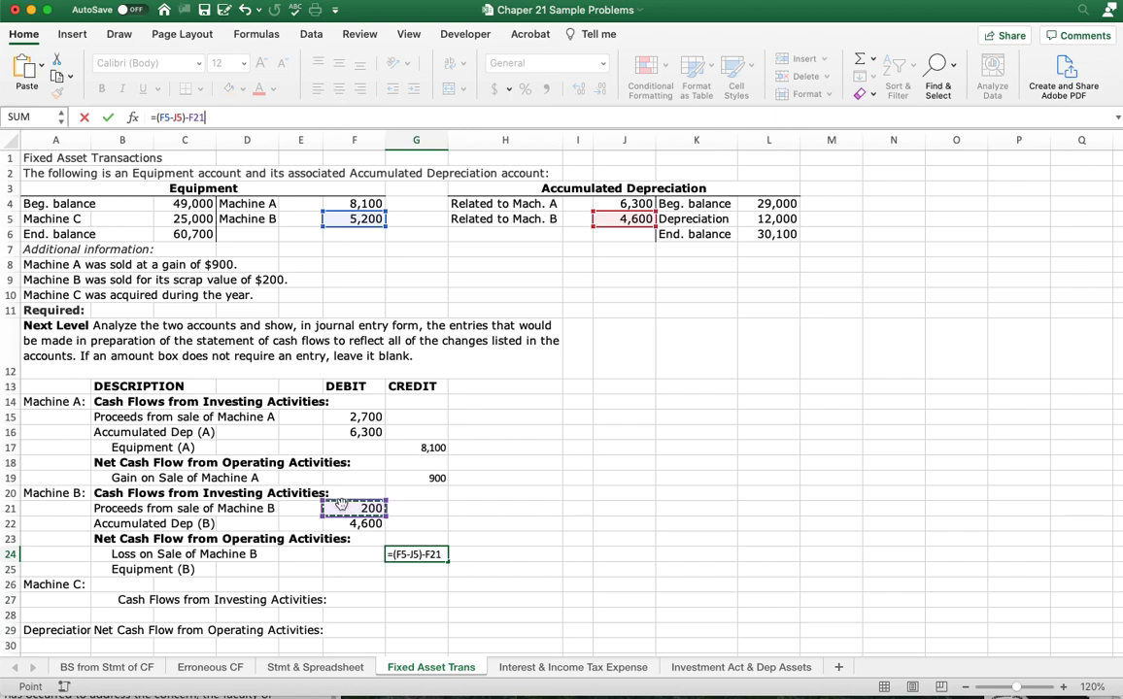
pyautogui.press('Return')
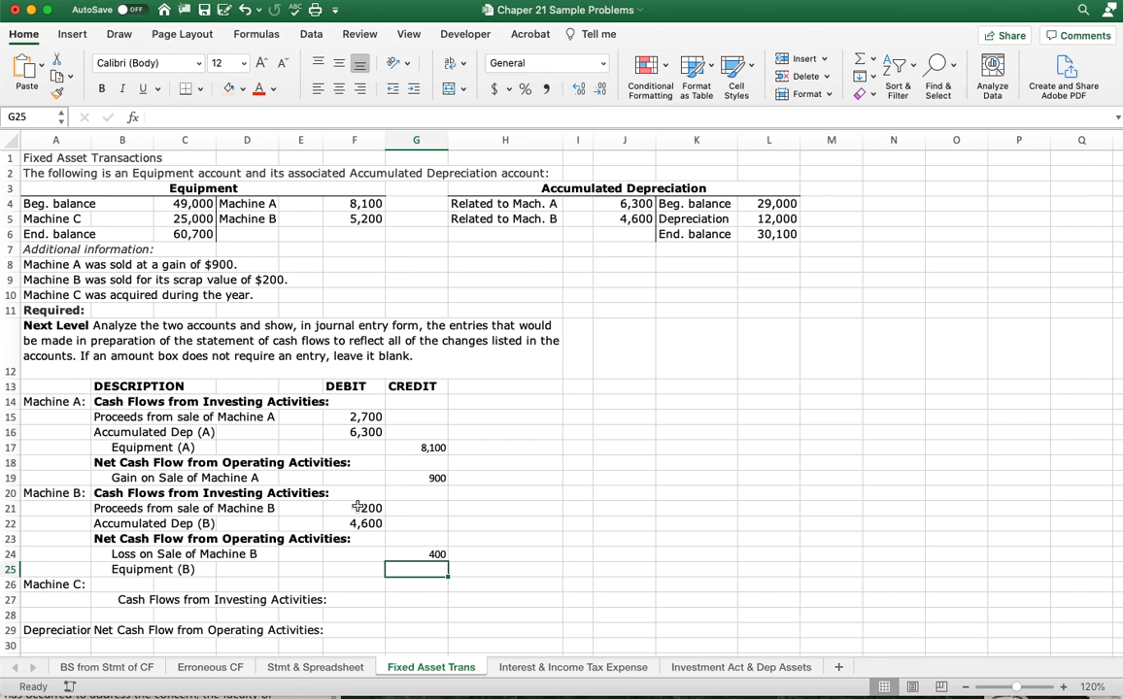
# Move the loss formula from G24 to debit cell F24 and remove the indent from the Loss on Sale of Machine B line in B24.
pyautogui.click(415, 554)
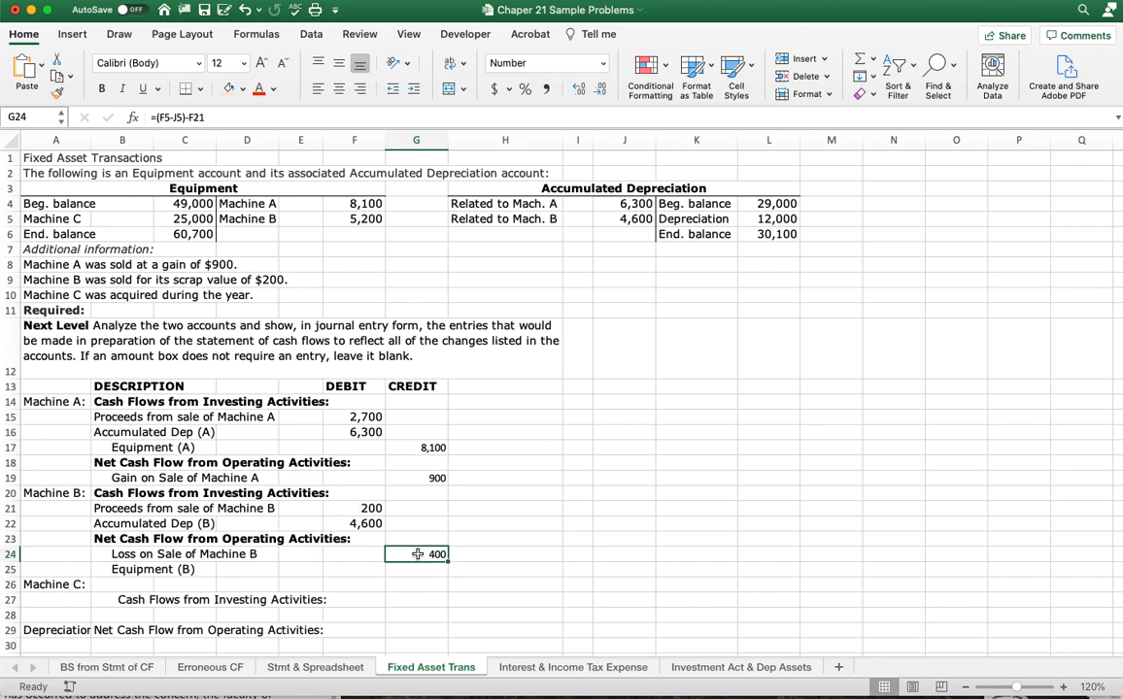
pyautogui.press('super+x')
pyautogui.click(358, 556)
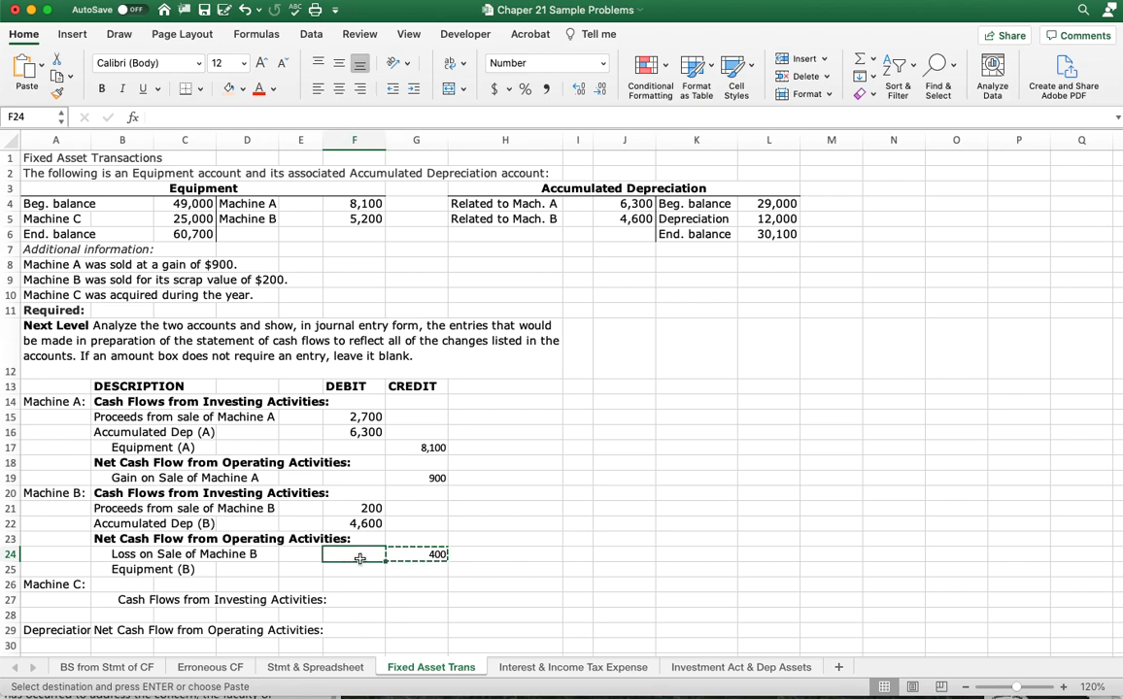
pyautogui.press('Return')
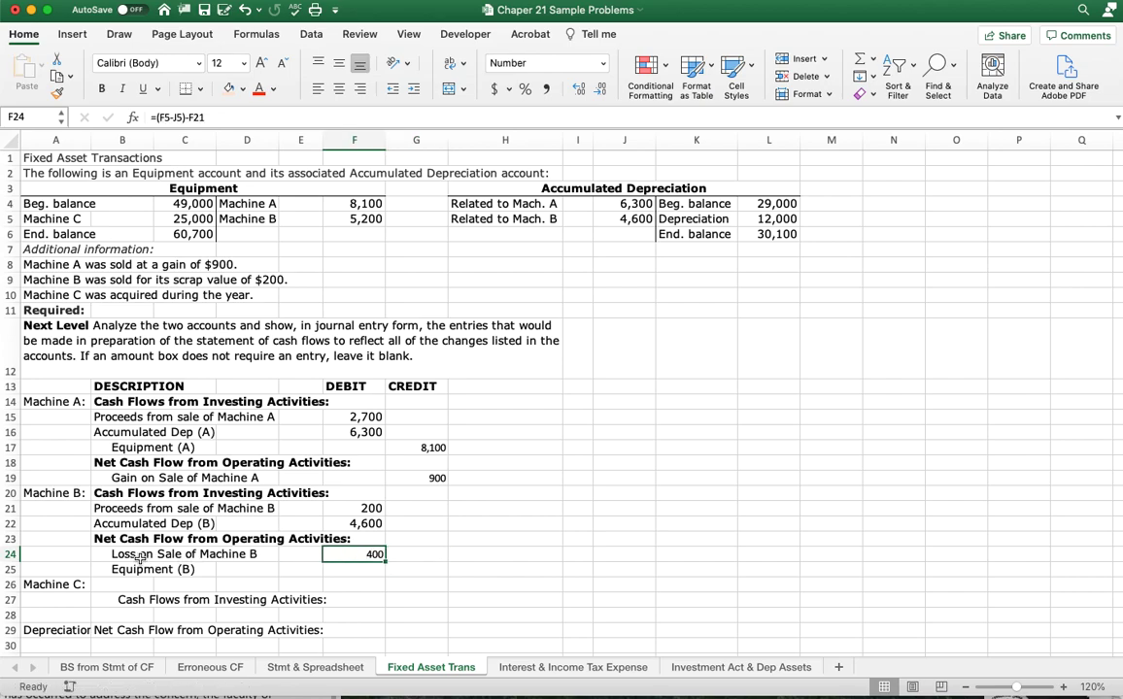
pyautogui.click(131, 555)
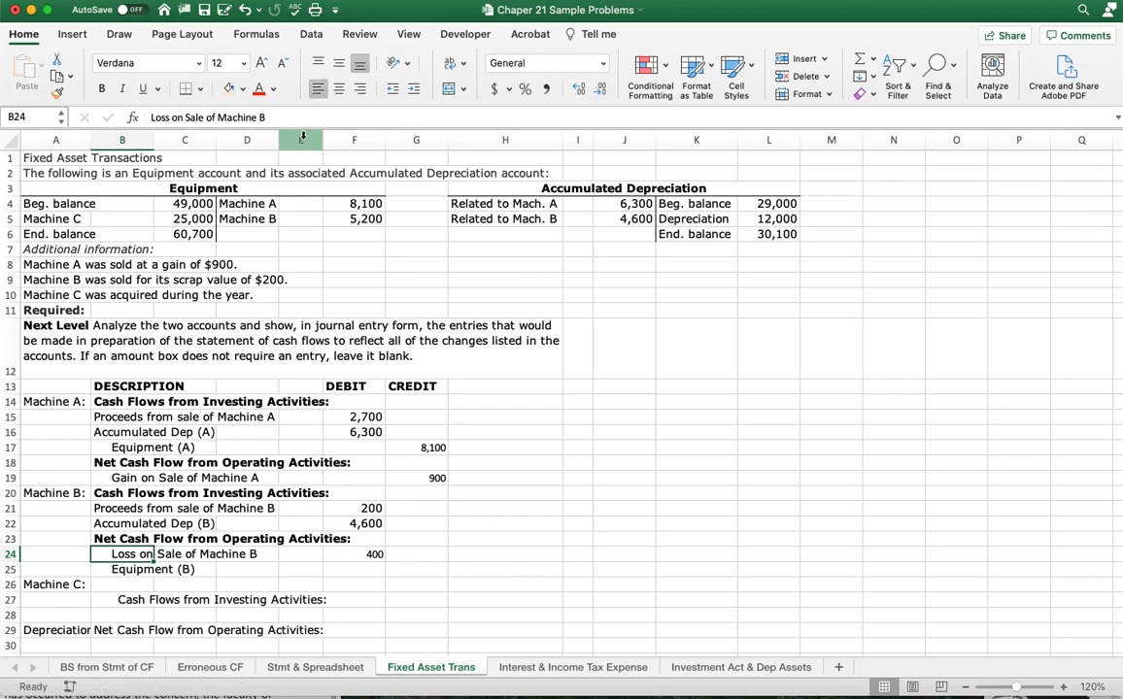
pyautogui.click(392, 88)
# Link the Equipment (B) credit in G25 to Machine B's equipment cost with =F5.
pyautogui.click(399, 567)
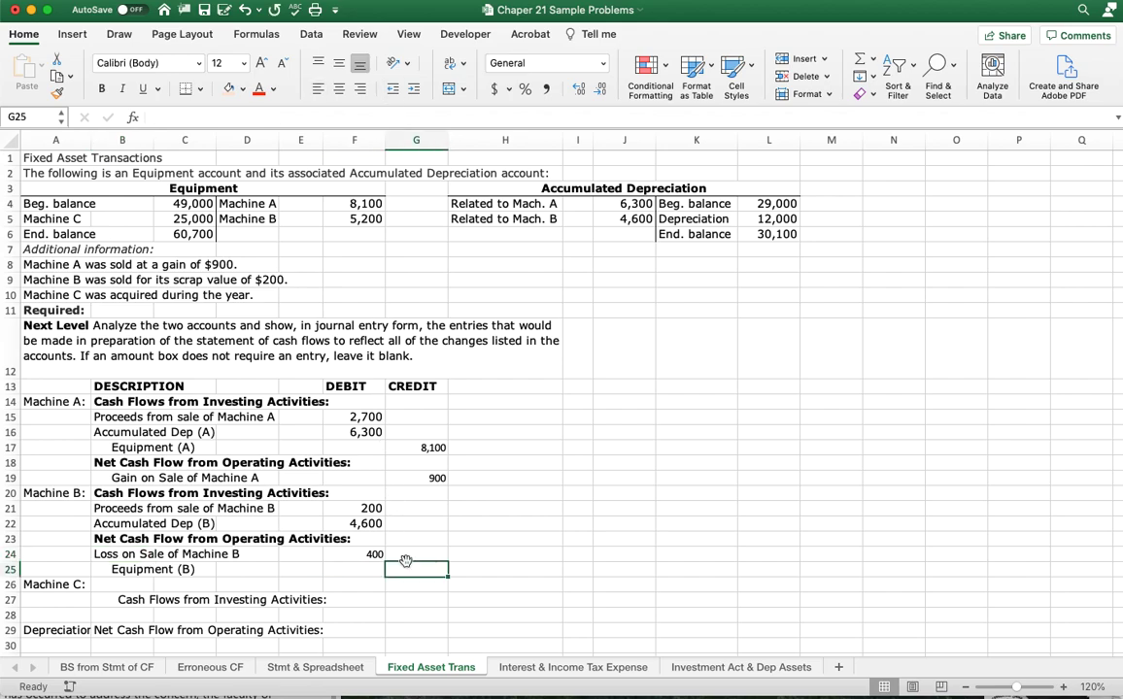
pyautogui.write('=')
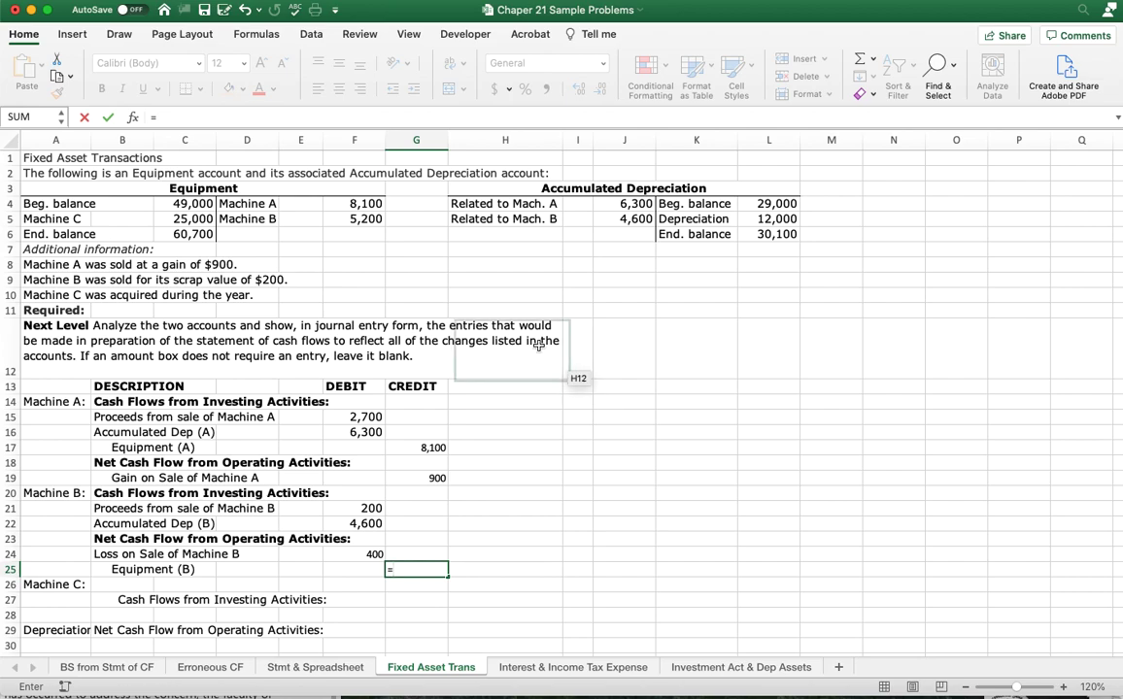
pyautogui.click(383, 219)
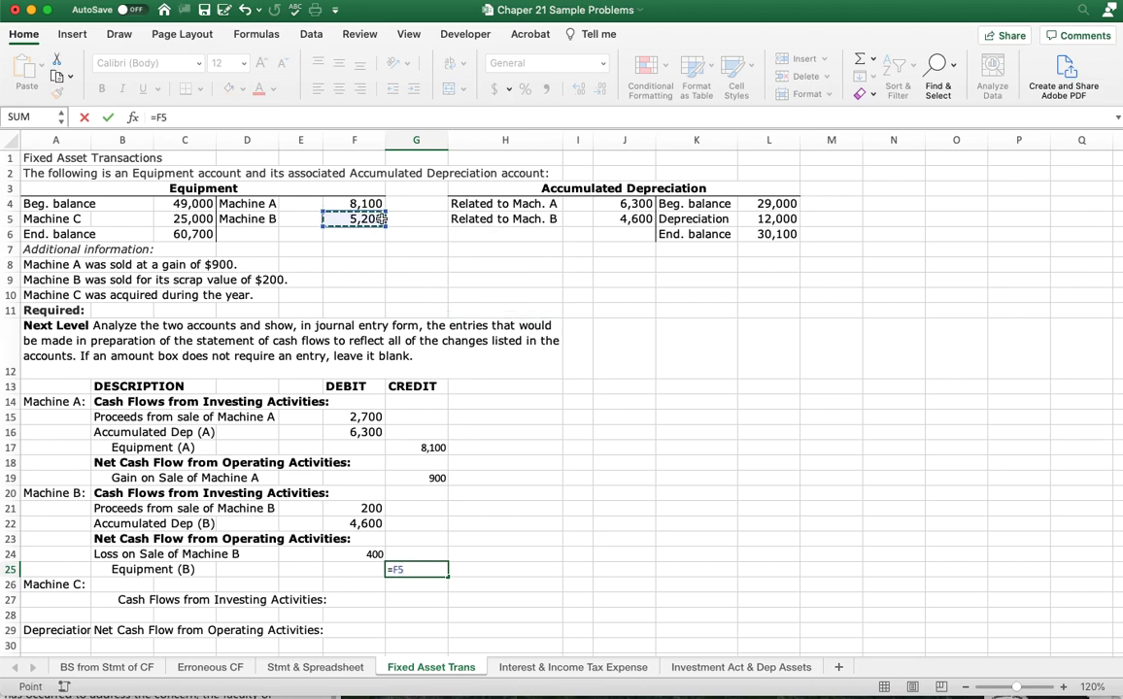
pyautogui.press('Return')
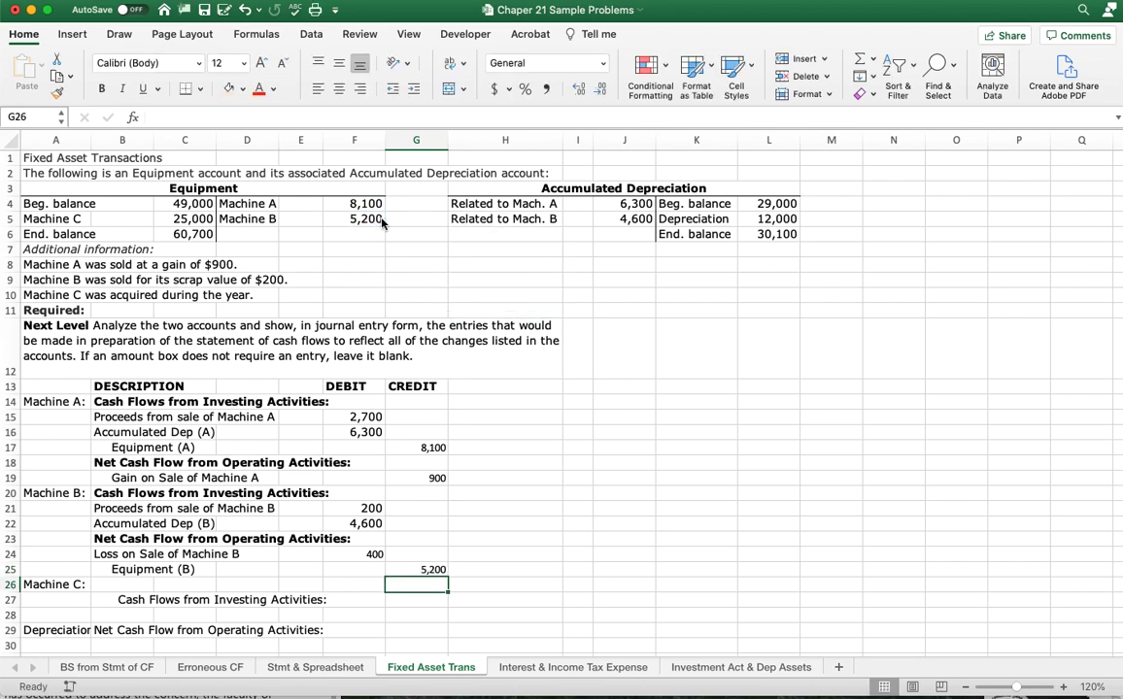
# Widen column A so the full "Depreciation:" label in A29 fits.
pyautogui.scroll(-5, 496, 559)
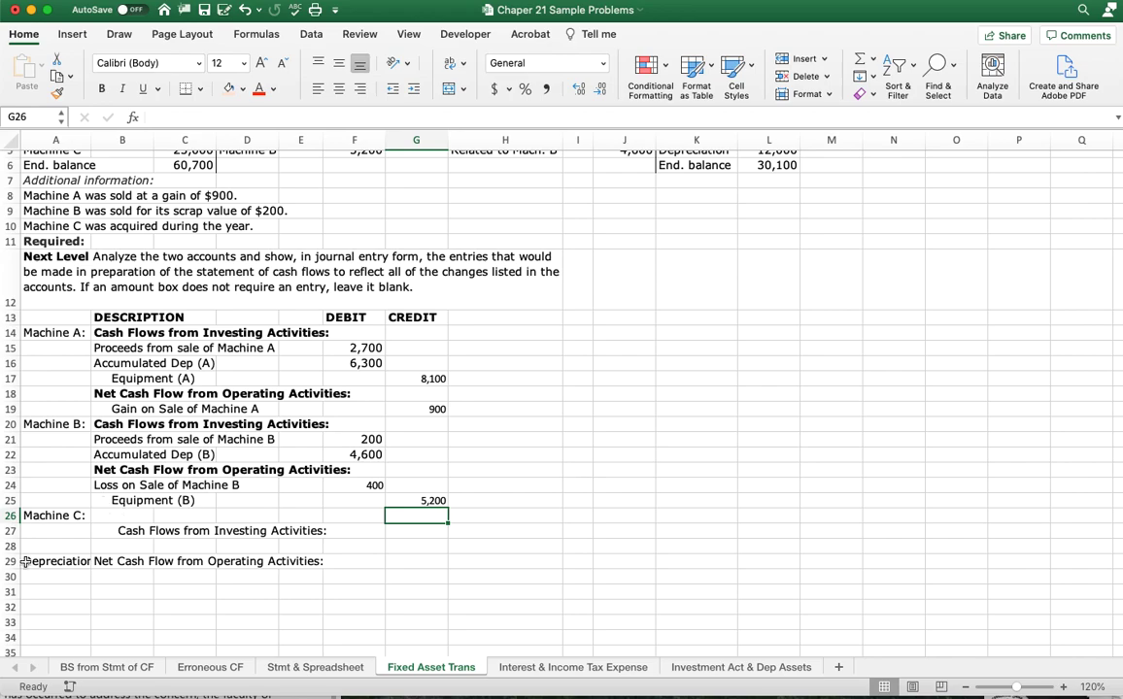
pyautogui.click(60, 563)
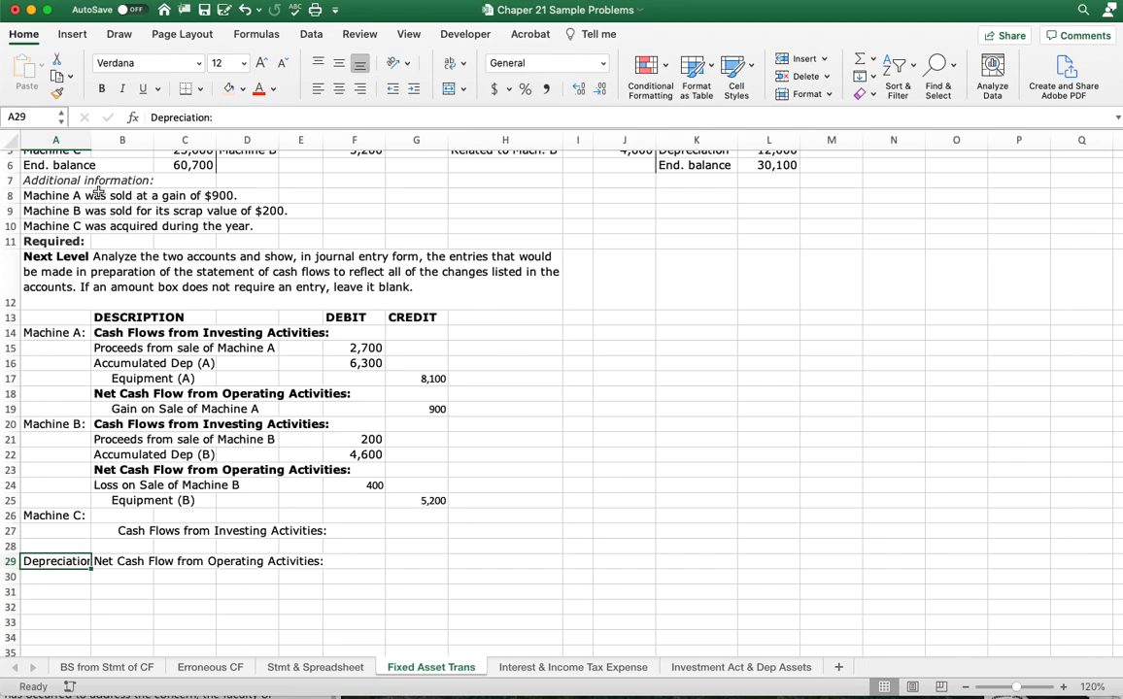
pyautogui.moveTo(90, 138); pyautogui.dragTo(98, 140)
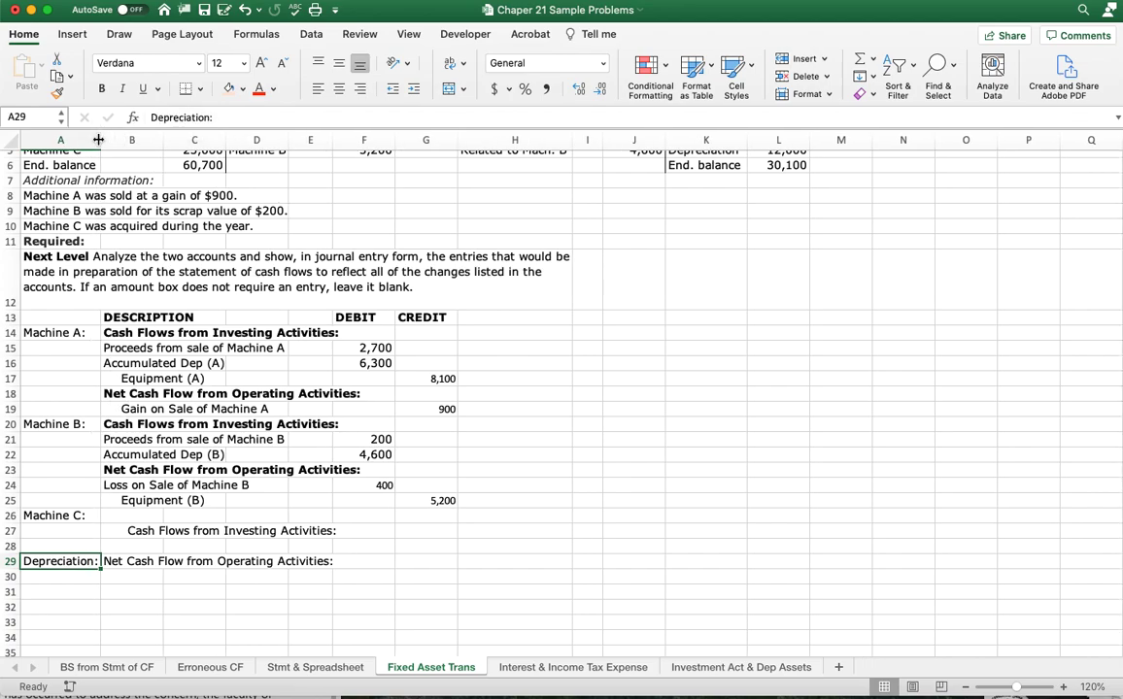
# Remove the leading spaces from the Cash Flows from Investing Activities heading in B27 and make the headings in B27 and B29 bold.
pyautogui.click(155, 547)
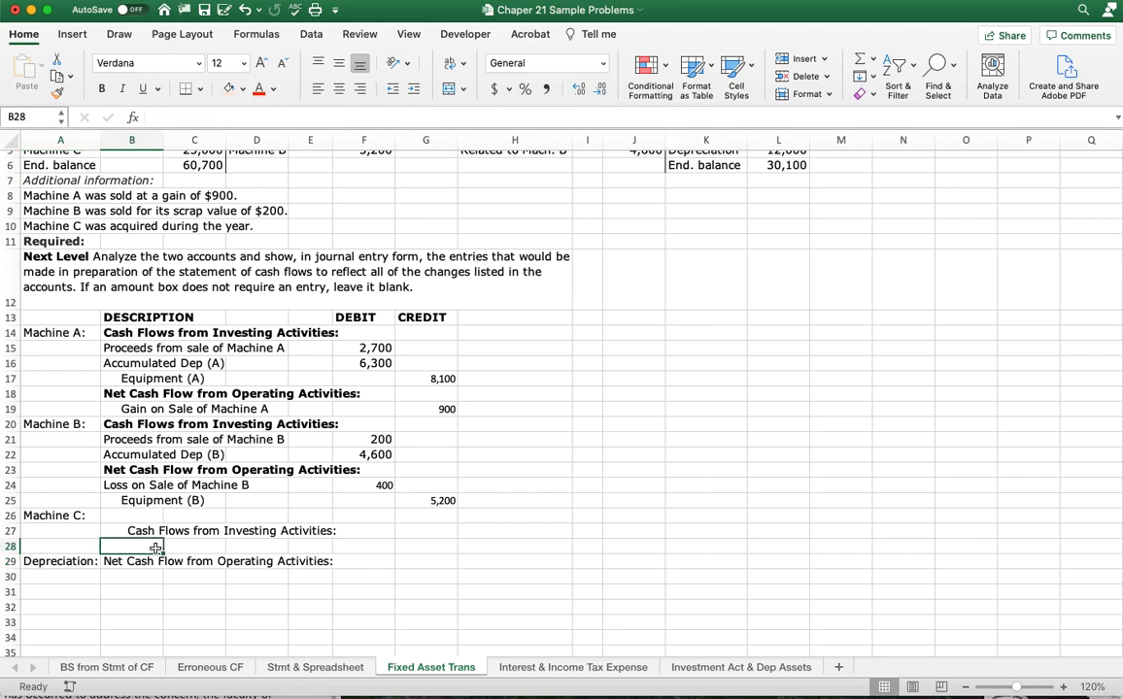
pyautogui.press('Up')
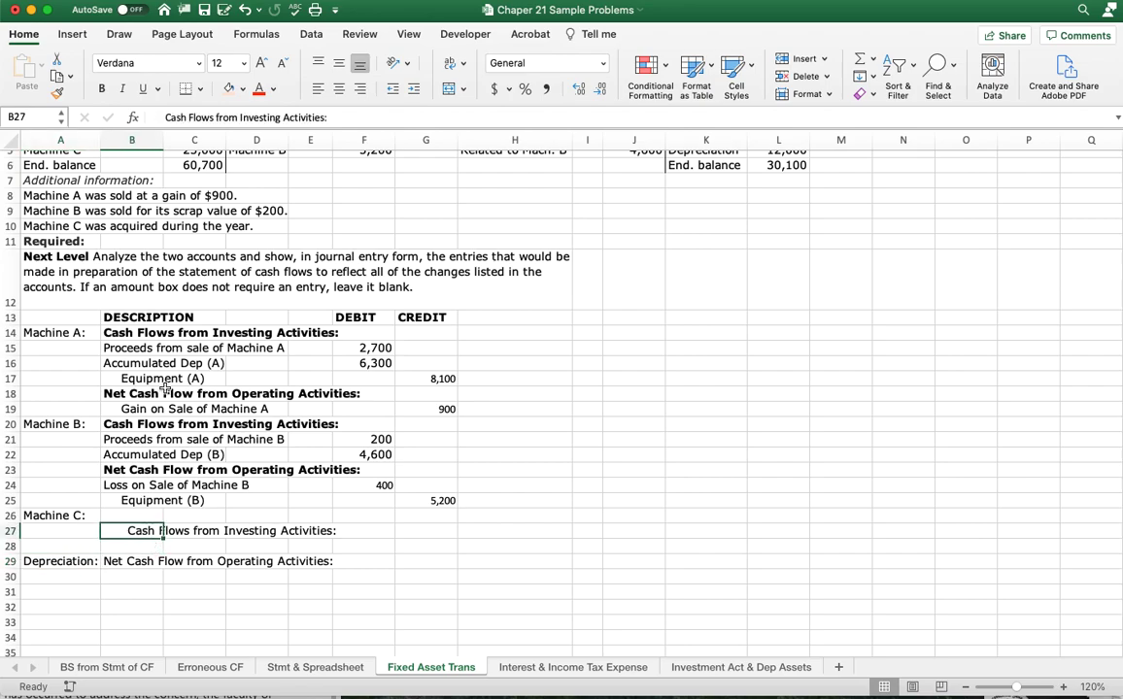
pyautogui.click(163, 117)
pyautogui.write('Cash')
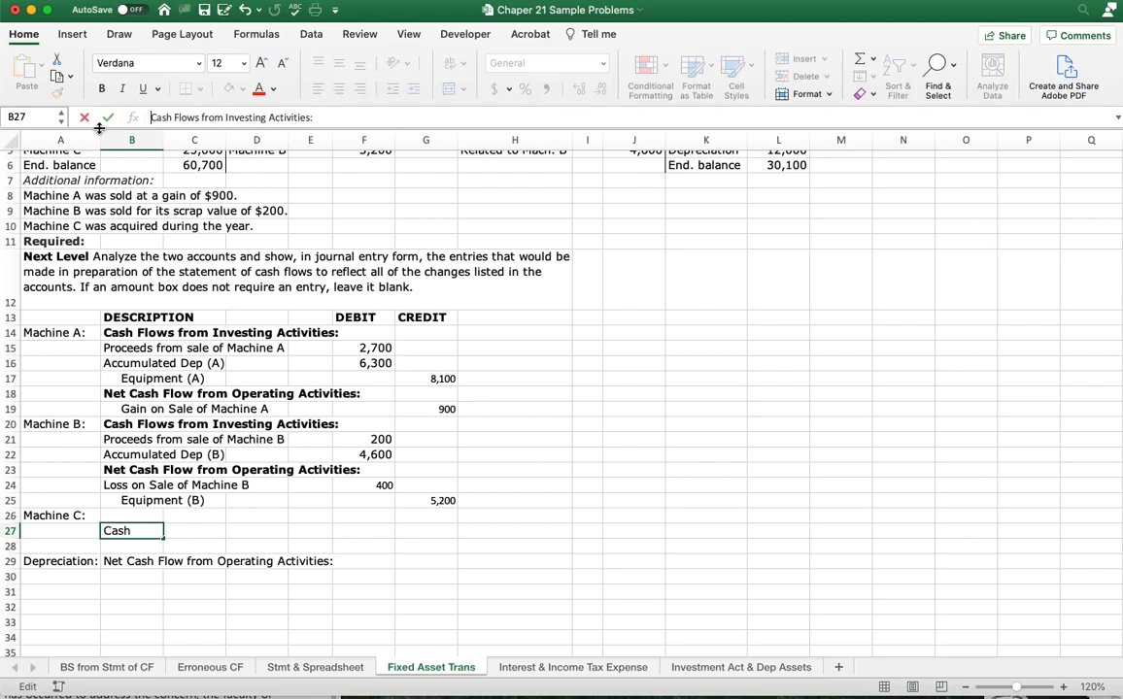
pyautogui.click(85, 118)
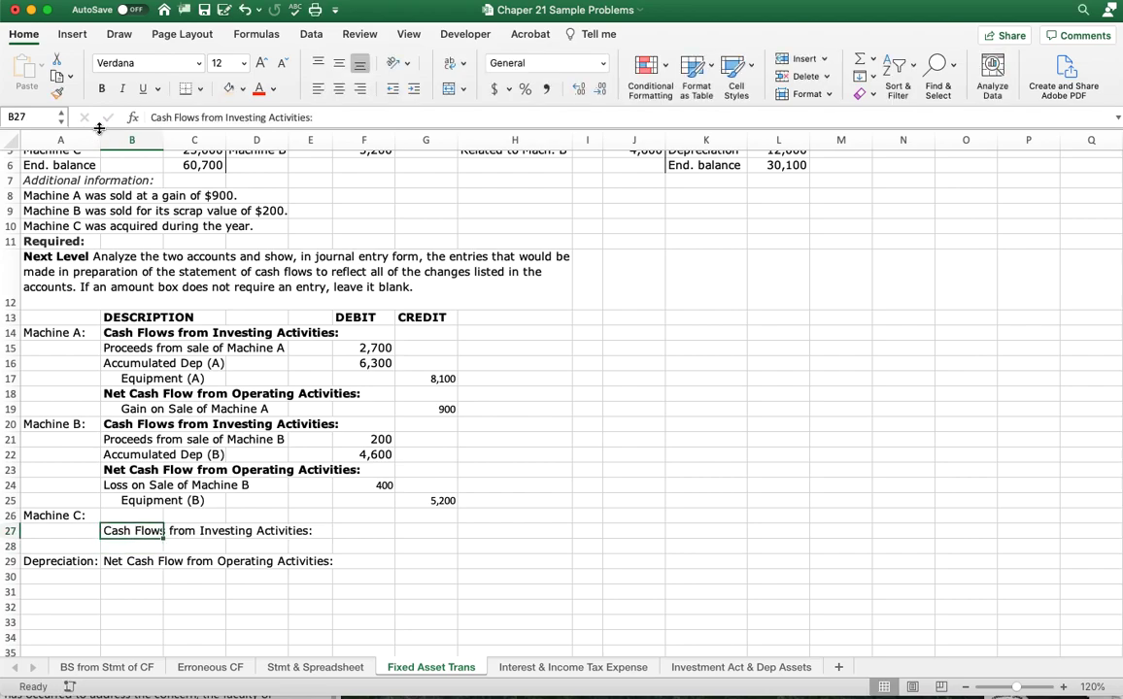
pyautogui.keyDown('super'); pyautogui.click(128, 562); pyautogui.keyUp('super')
pyautogui.click(102, 90)
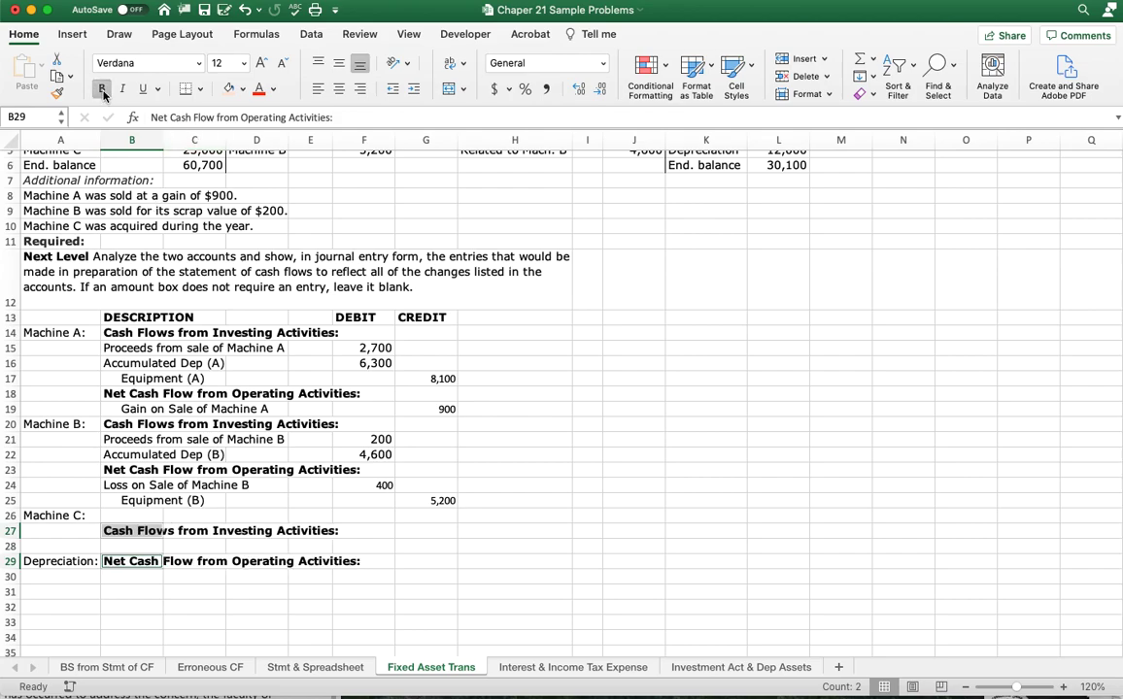
# Enter "Payment for Purchase of Machine C" as the description in B28.
pyautogui.click(132, 547)
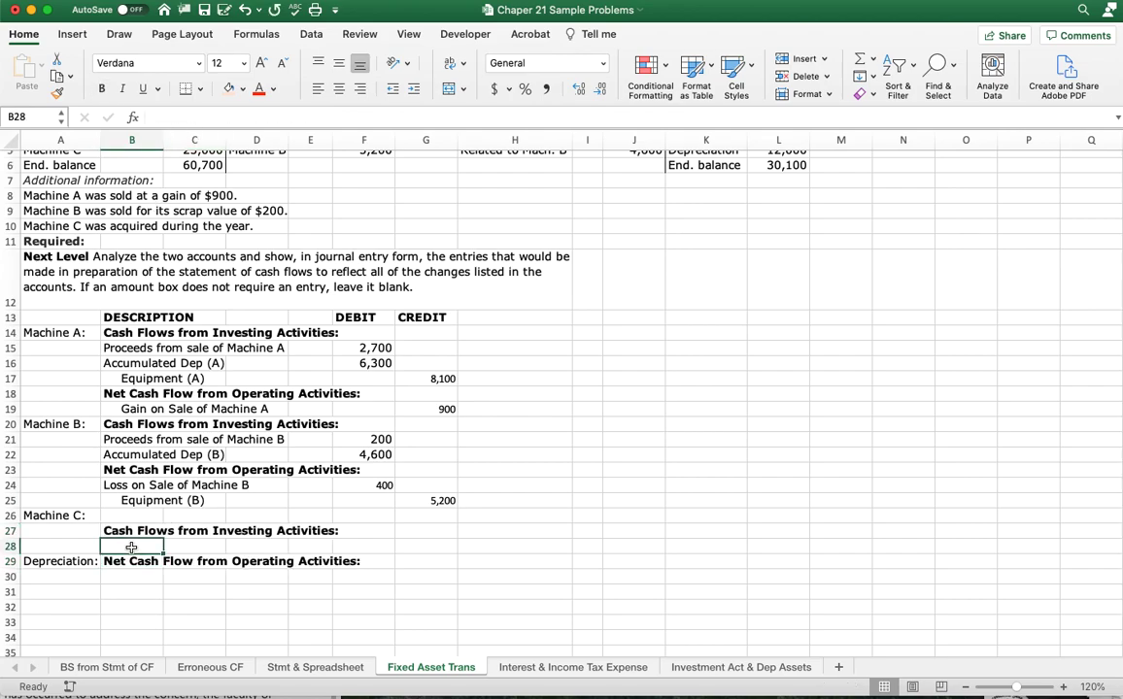
pyautogui.write('Paymne')
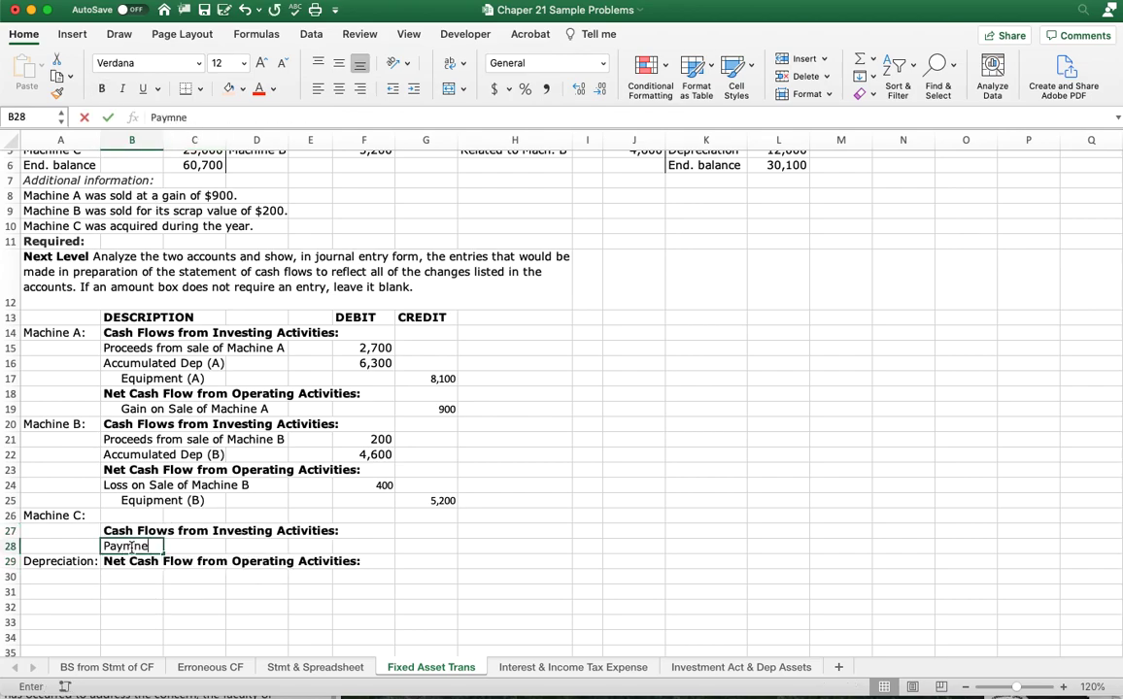
pyautogui.write('t for Purc')
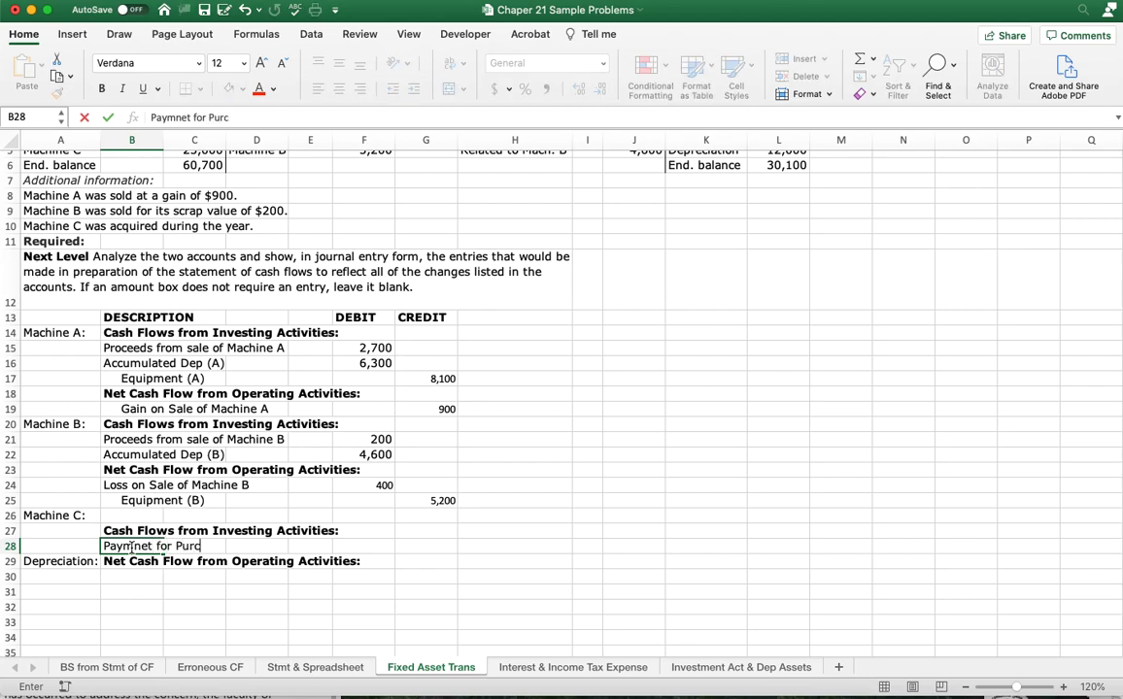
pyautogui.write('hase of Machine C')
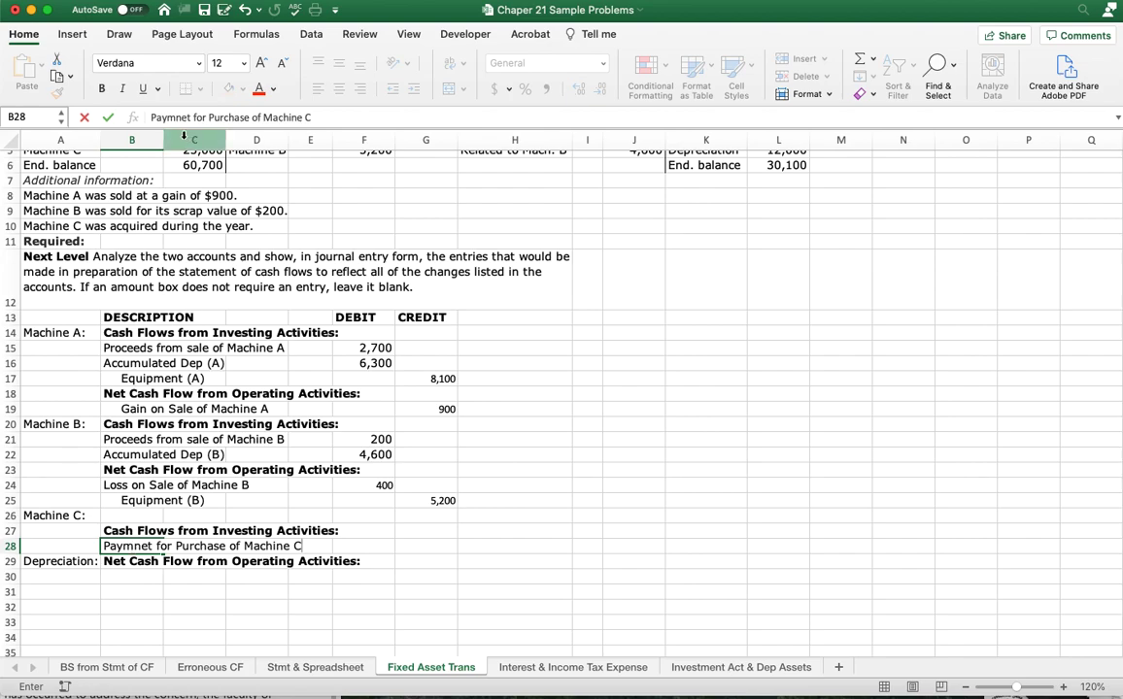
pyautogui.click(182, 117)
pyautogui.press('BackSpace')
pyautogui.press('Right')
pyautogui.write('n')
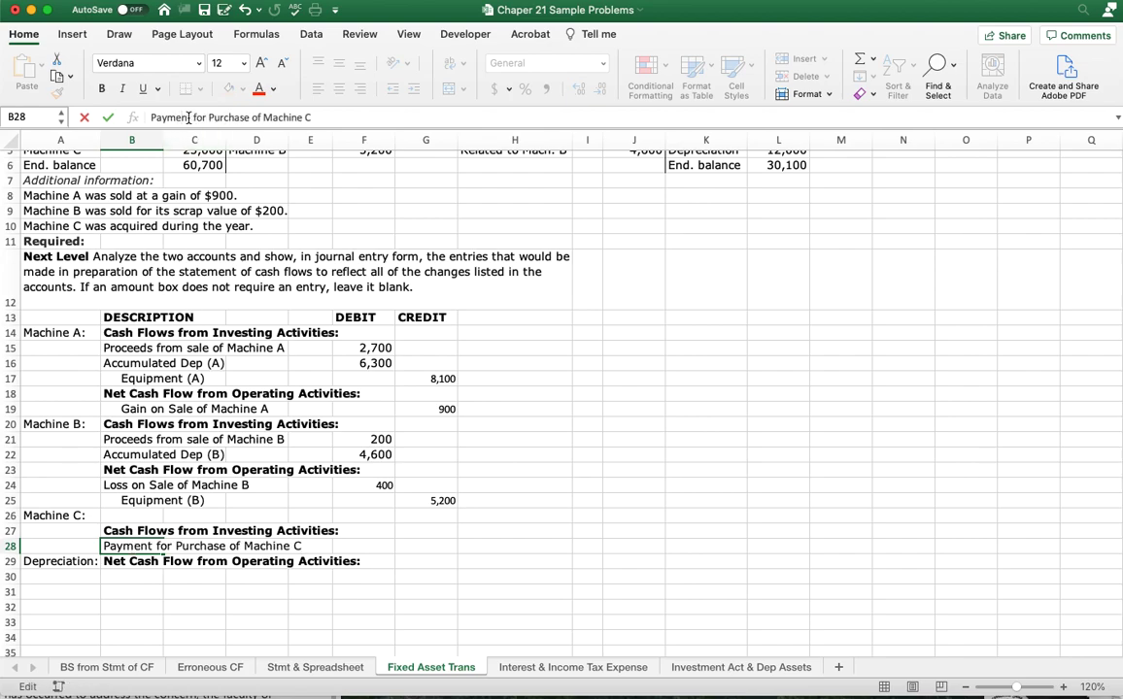
pyautogui.press('Return')
# Link the credit for the Machine C purchase in G28 to its equipment account amount with =C5.
pyautogui.press('Up')
pyautogui.press('Right')
pyautogui.press('Right')
pyautogui.press('Right')
pyautogui.press('Right')
pyautogui.press('Right')
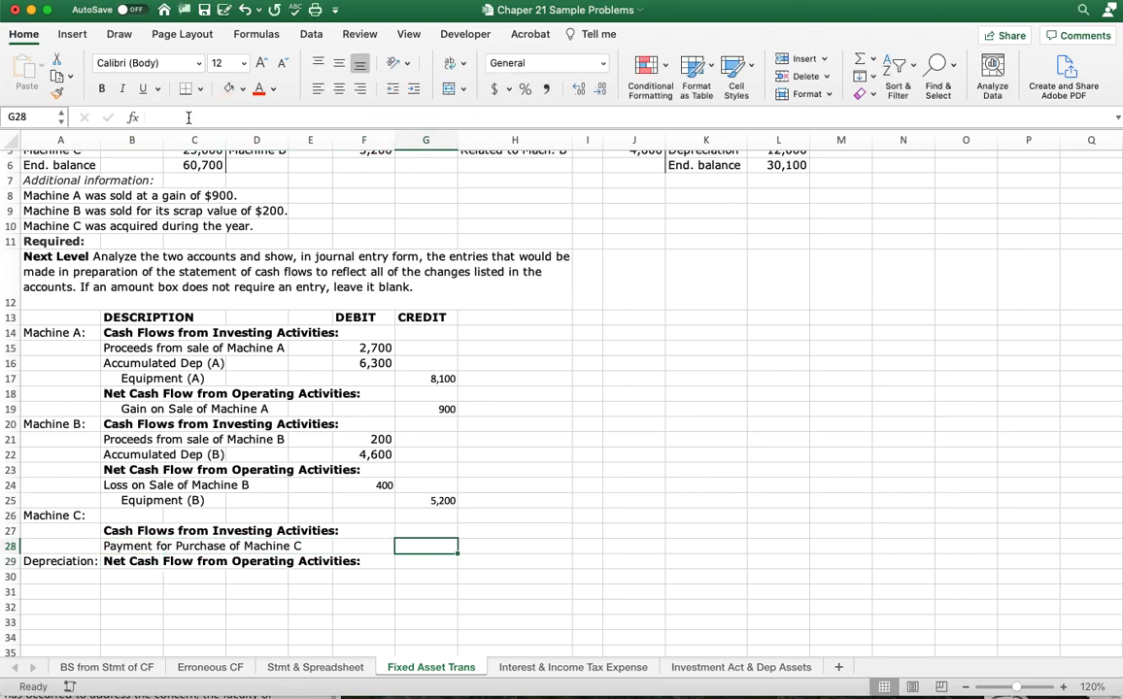
pyautogui.scroll(5, 271, 345)
pyautogui.hscroll(1, 272, 344)
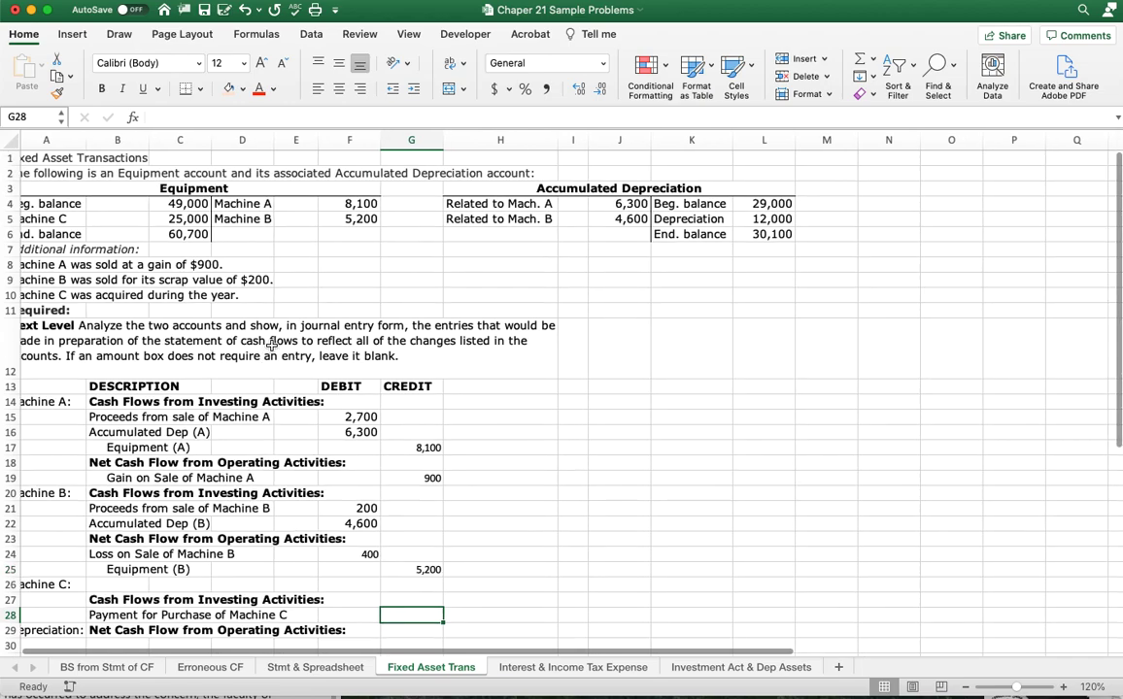
pyautogui.write('=')
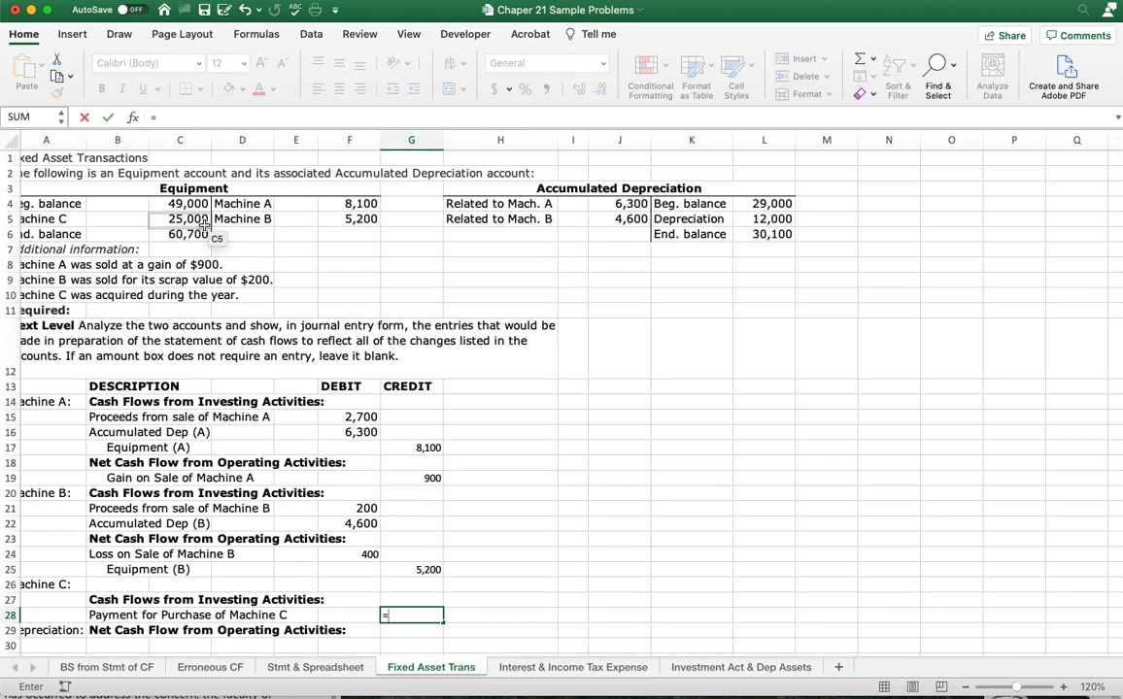
pyautogui.click(204, 223)
pyautogui.press('Return')
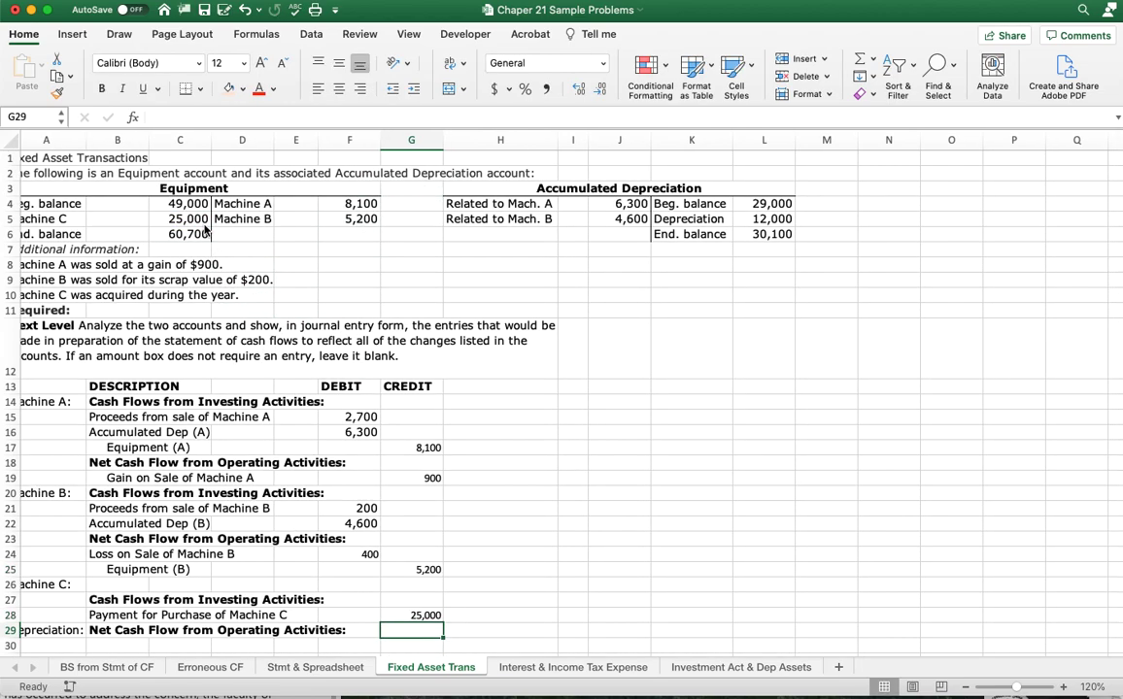
# Enter "Dep Expense: equip (C)" as the description in B30 under the Depreciation entry's operating activities heading.
pyautogui.press('Down')
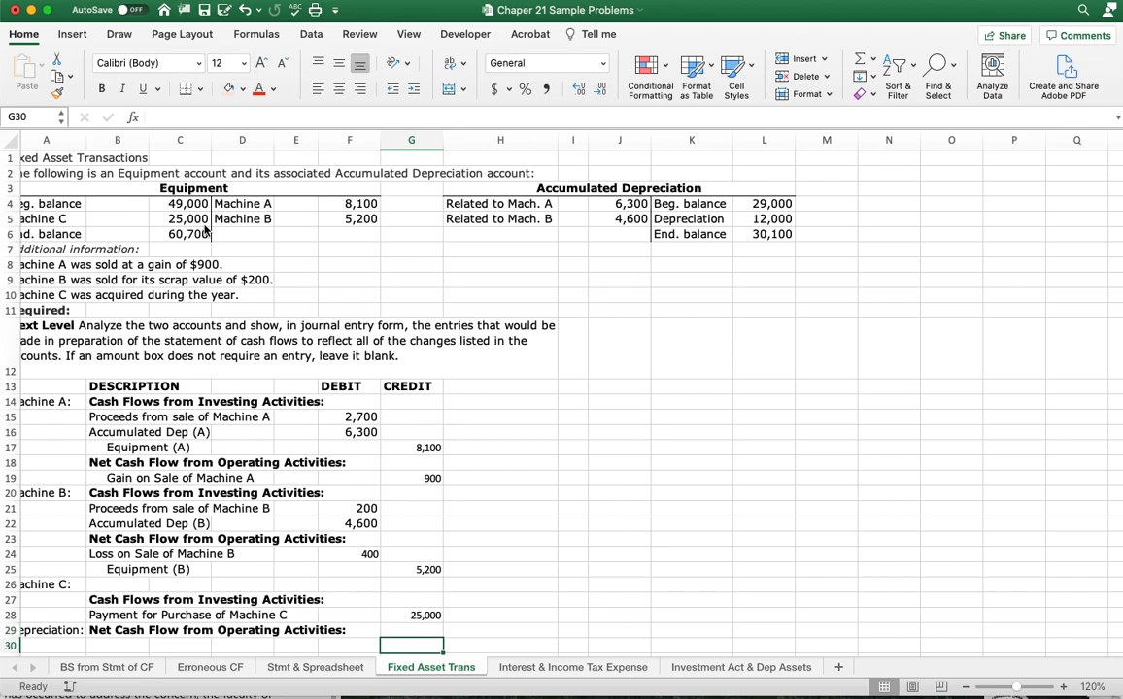
pyautogui.press('Left')
pyautogui.press('Left')
pyautogui.press('Left')
pyautogui.press('Left')
pyautogui.press('Left')
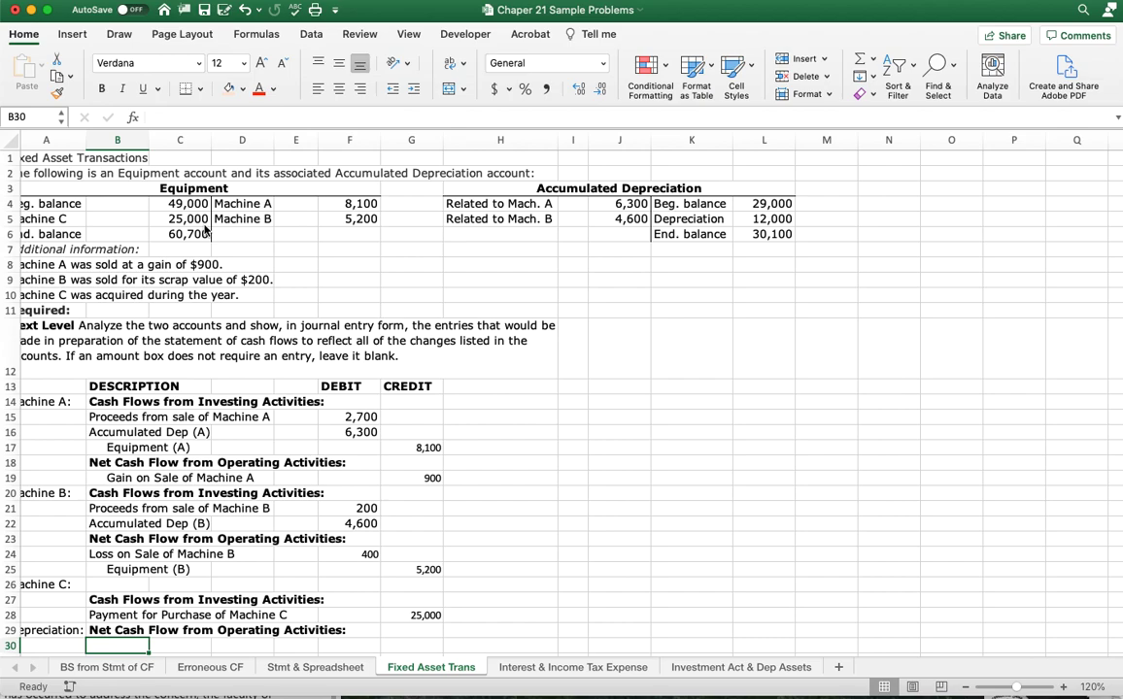
pyautogui.write('Dep Expen')
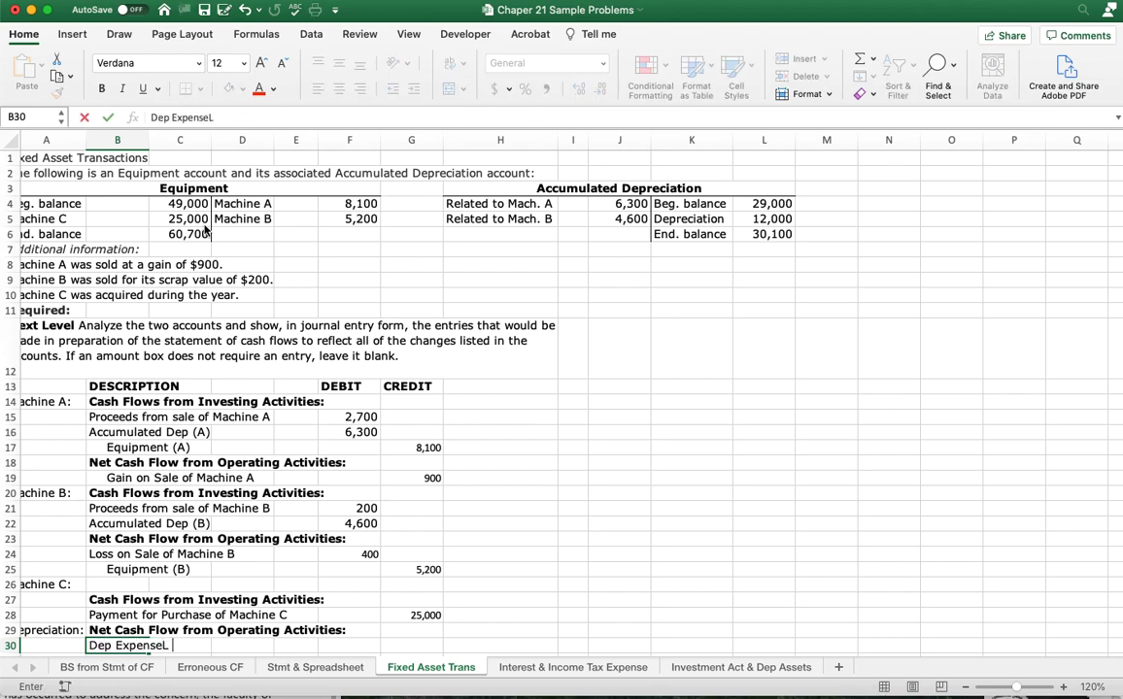
pyautogui.write('se: equp')
pyautogui.write(' (')
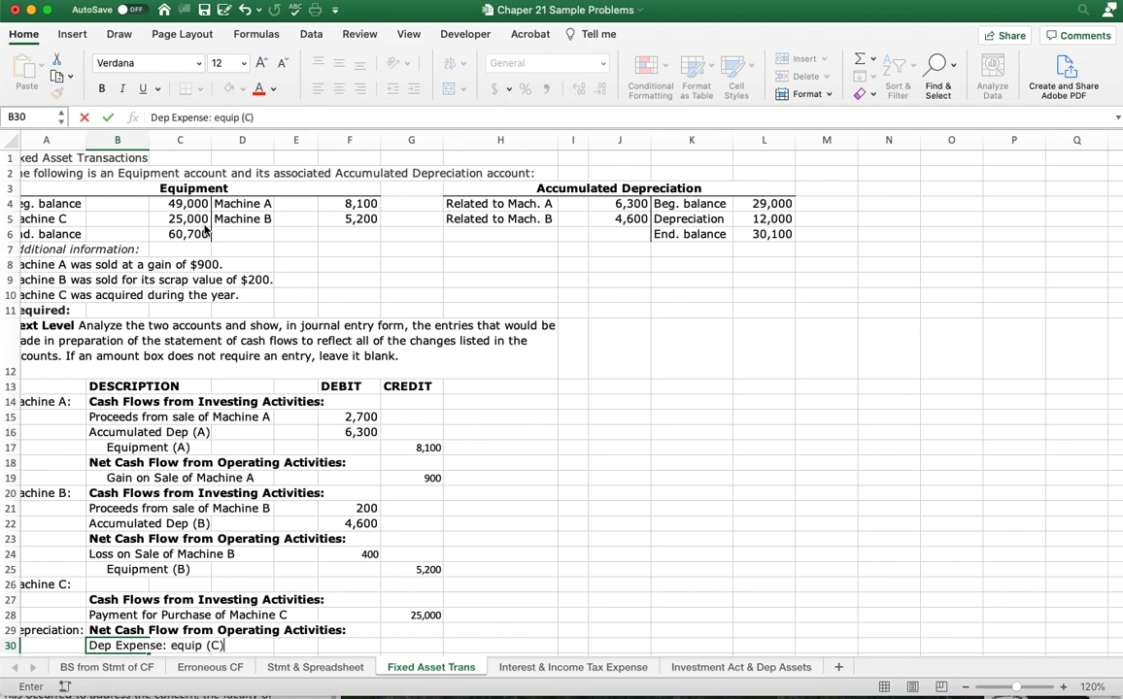
pyautogui.write('c)')
# Link the depreciation expense debit in F30 to the Depreciation amount in the Accumulated Depreciation account with =L5.
pyautogui.press('Tab')
pyautogui.press('Tab')
pyautogui.press('Tab')
pyautogui.press('Tab')
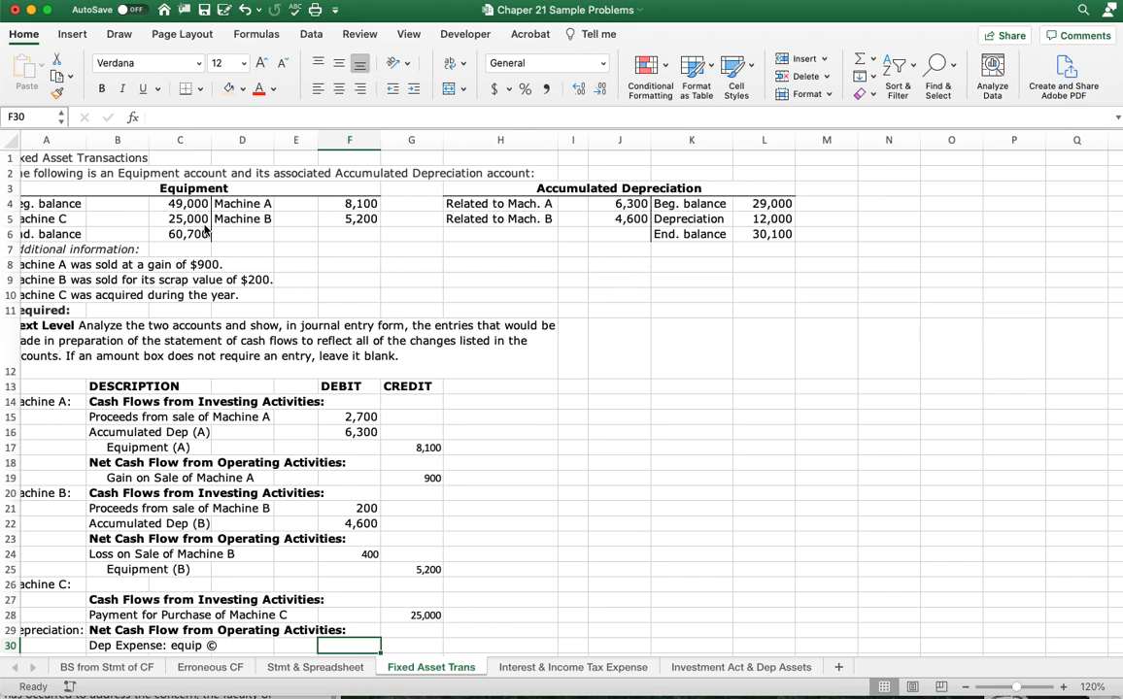
pyautogui.press('Right')
pyautogui.press('Down')
pyautogui.press('Up')
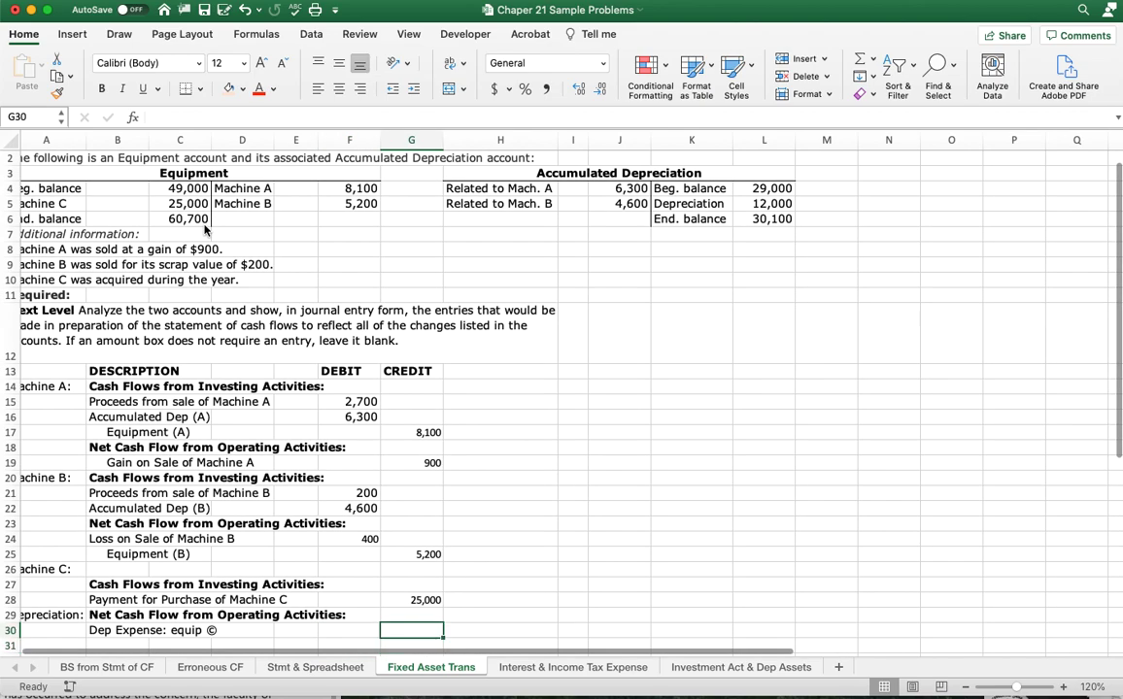
pyautogui.press('Left')
pyautogui.write('=')
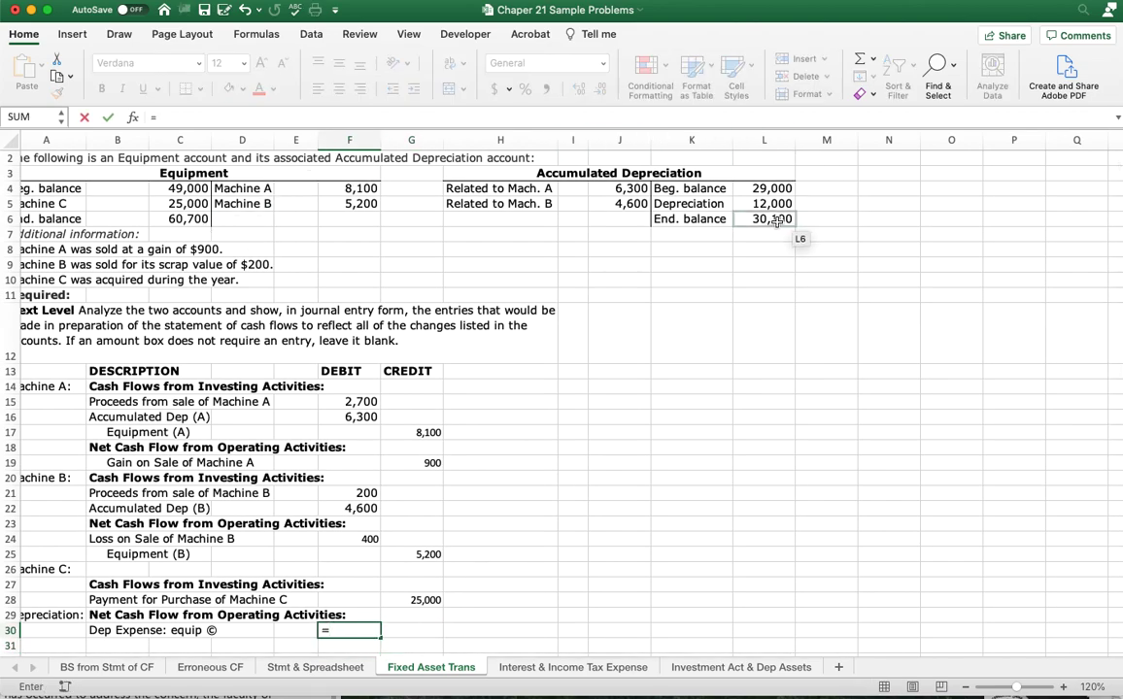
pyautogui.click(765, 207)
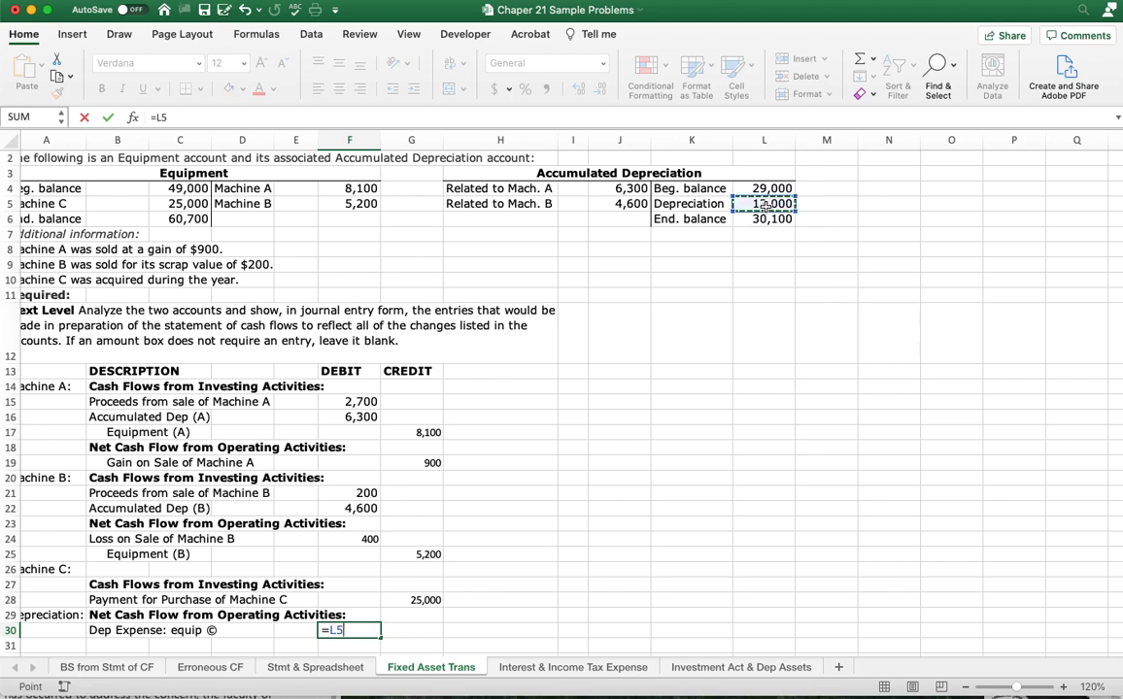
pyautogui.press('Return')
# Enter "Acc Dep (C)" as the description in B31.
pyautogui.press('Left')
pyautogui.press('Left')
pyautogui.press('Left')
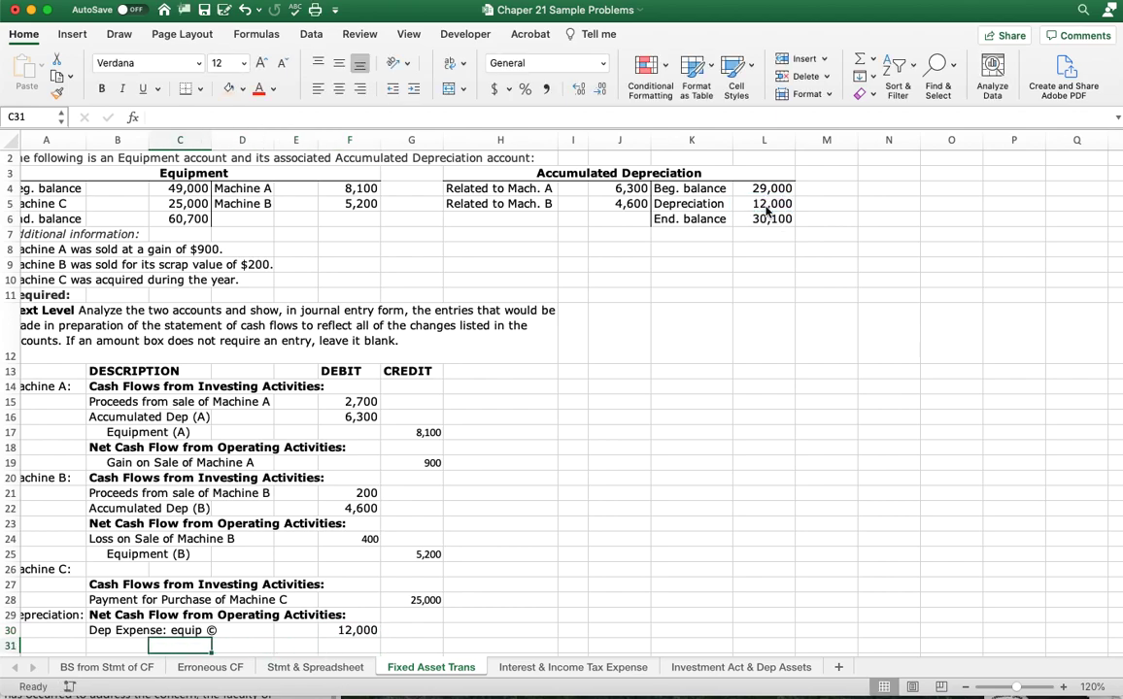
pyautogui.press('Left')
pyautogui.press('Up')
pyautogui.press('Down')
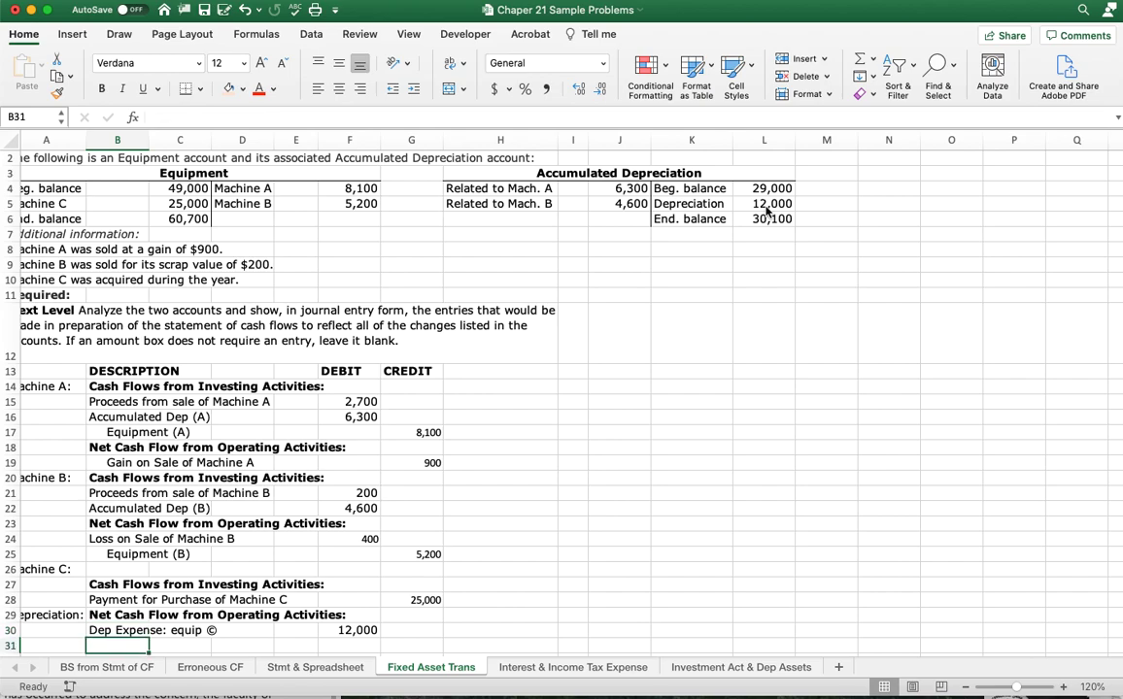
pyautogui.press('Up')
pyautogui.press('Right')
pyautogui.press('Left')
pyautogui.press('Down')
pyautogui.write('A')
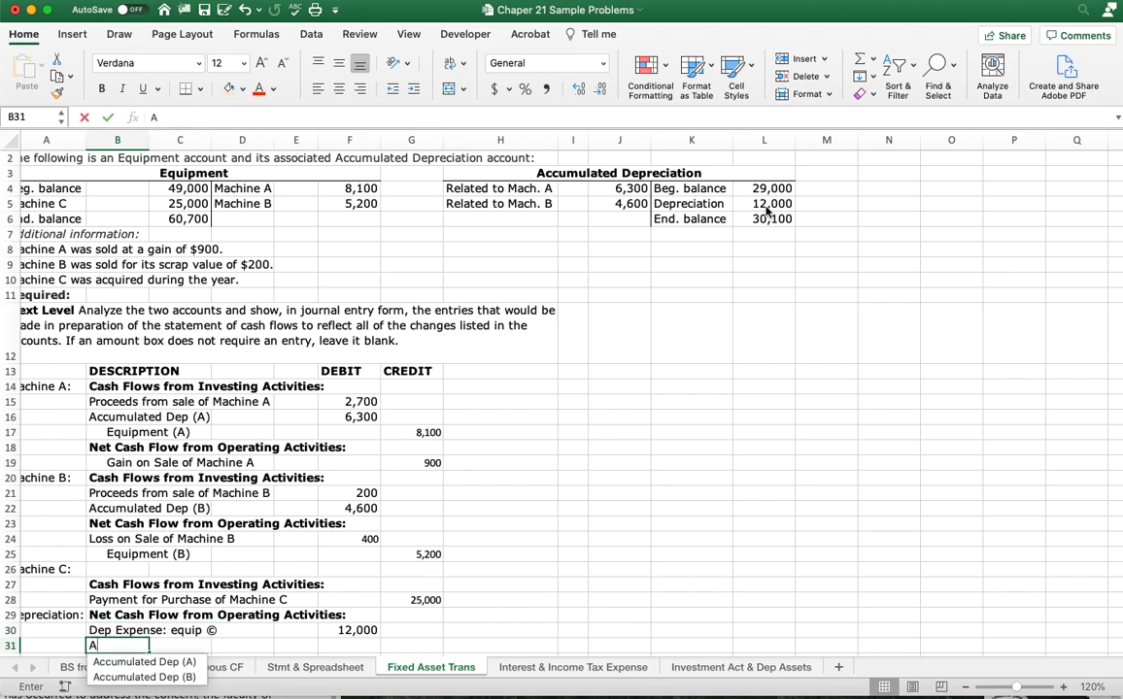
pyautogui.write('cc Dep')
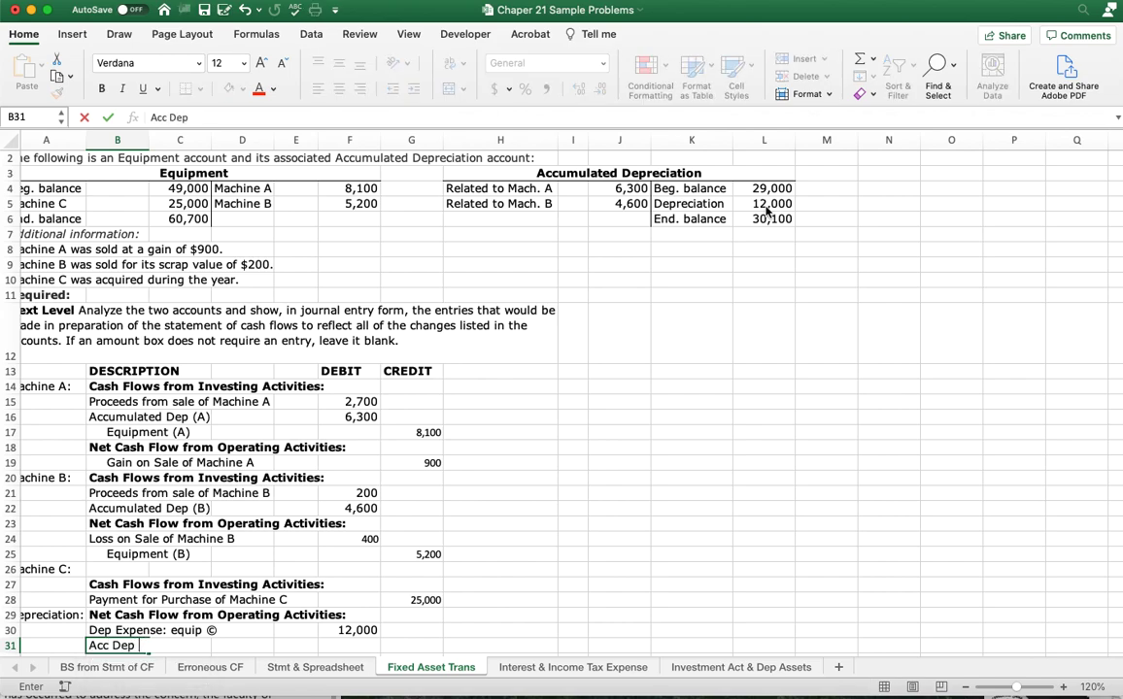
pyautogui.write(' )C(C)')
# Link the accumulated depreciation credit in G31 to the depreciation expense debit with =F30.
pyautogui.press('Tab')
pyautogui.press('Tab')
pyautogui.press('Tab')
pyautogui.press('Tab')
pyautogui.press('Tab')
pyautogui.write('=')
pyautogui.press('Up')
pyautogui.press('Left')
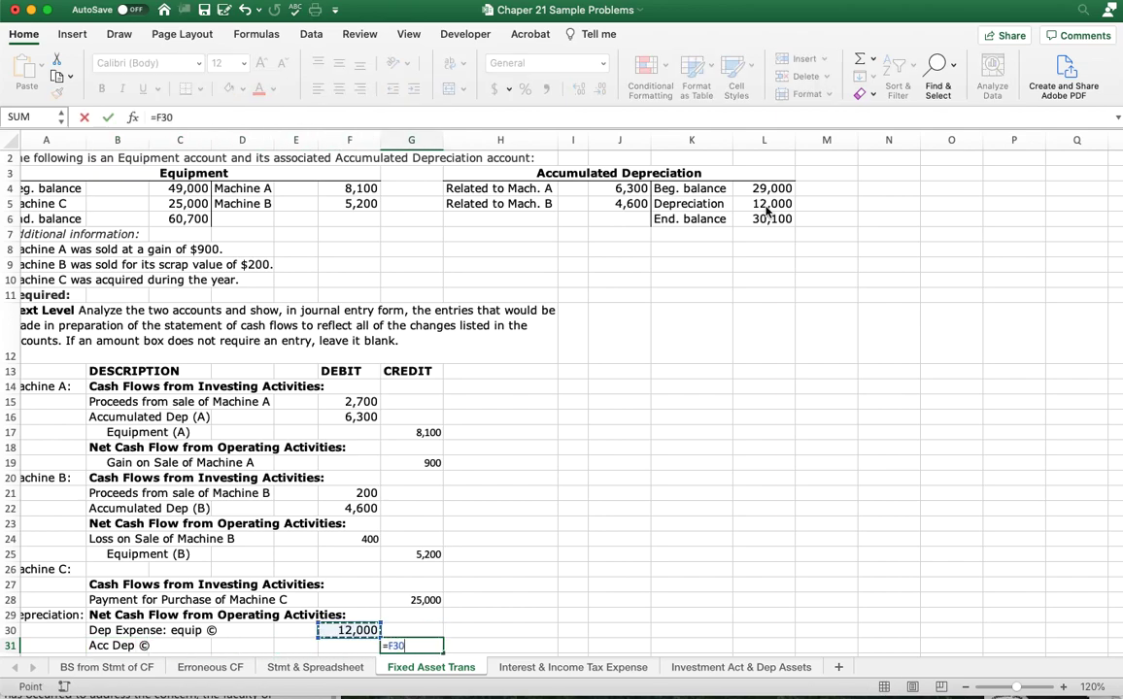
pyautogui.press('Return')
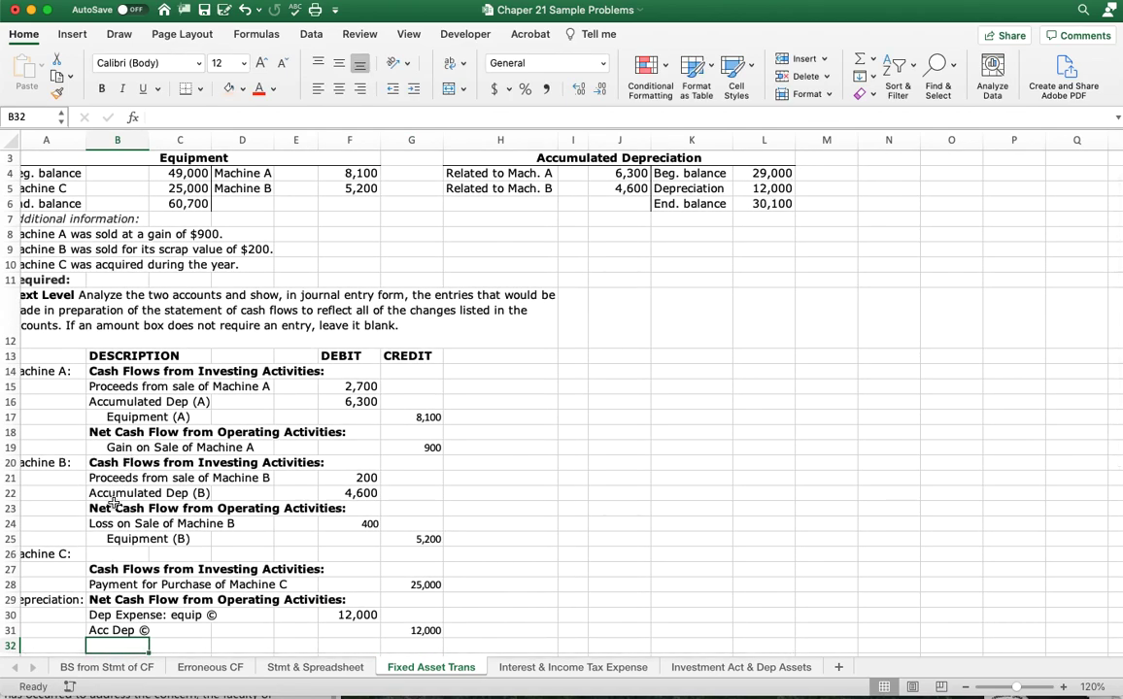
# Enter 25000 as the debit in F26 on the Machine C row.
pyautogui.click(89, 553)
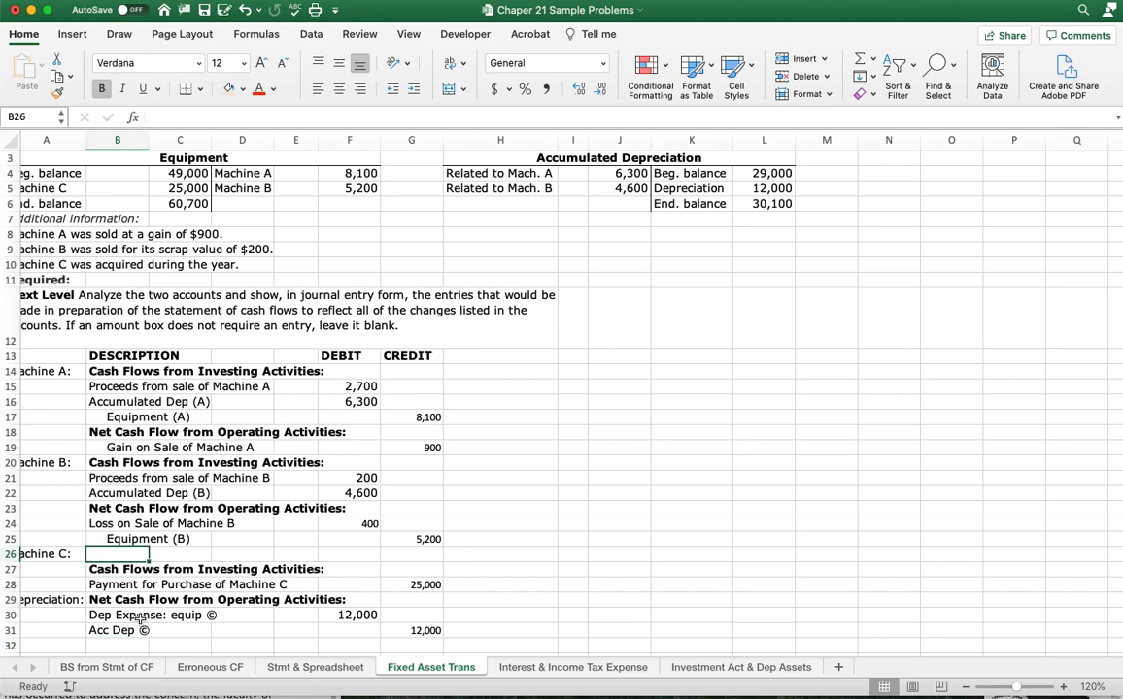
pyautogui.press('Right')
pyautogui.press('Right')
pyautogui.press('Right')
pyautogui.press('Right')
pyautogui.write('250')
# Enter "Equipment" as the description in B26 for the Machine C entry.
pyautogui.press('Left')
pyautogui.press('Left')
pyautogui.press('Left')
pyautogui.press('Left')
pyautogui.write('E')
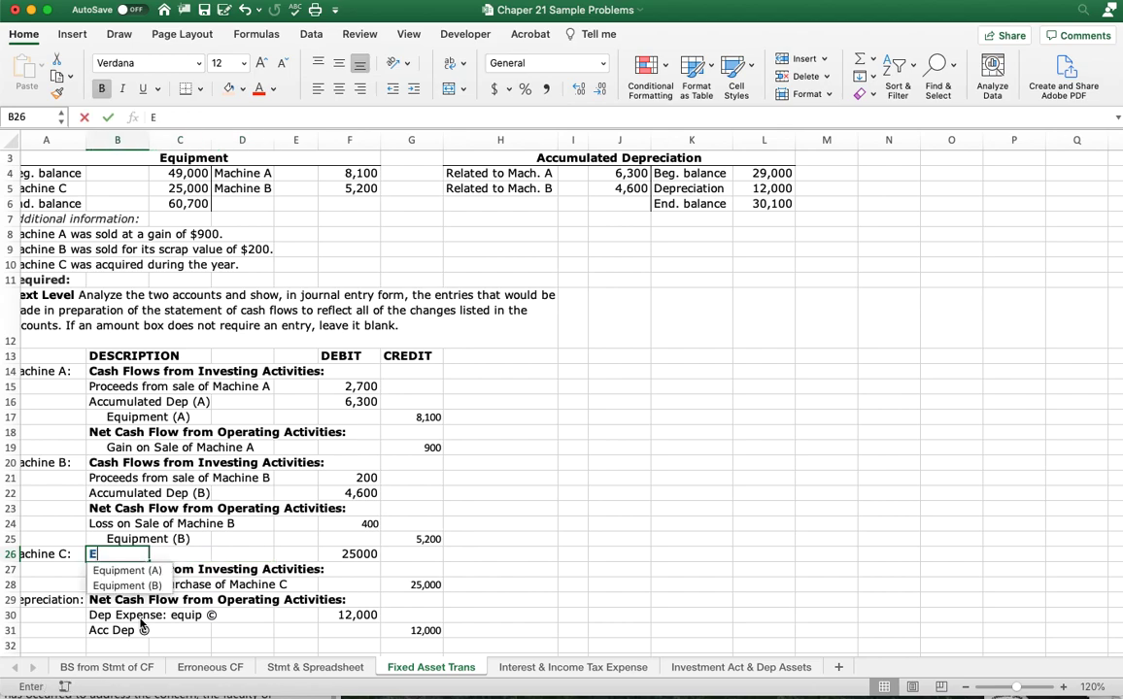
pyautogui.write('quipment')
pyautogui.press('Return')
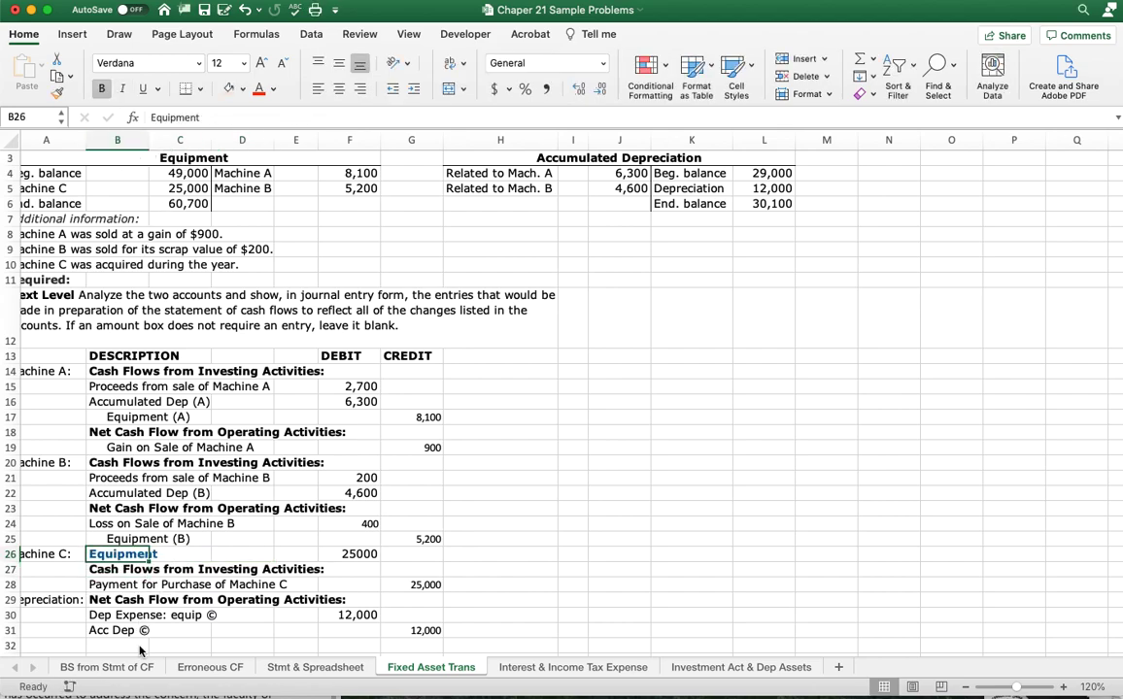
# Copy the plain formatting of the Machine C payment description in B28 onto the Equipment label in B26.
pyautogui.click(110, 584)
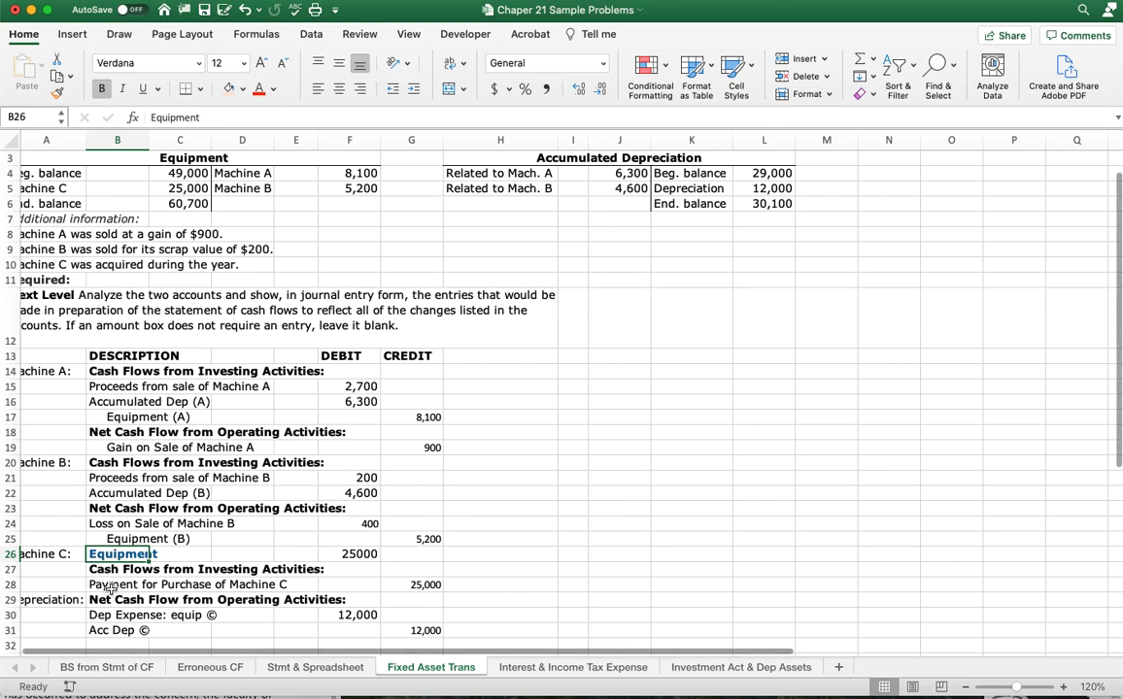
pyautogui.click(57, 92)
pyautogui.click(114, 555)
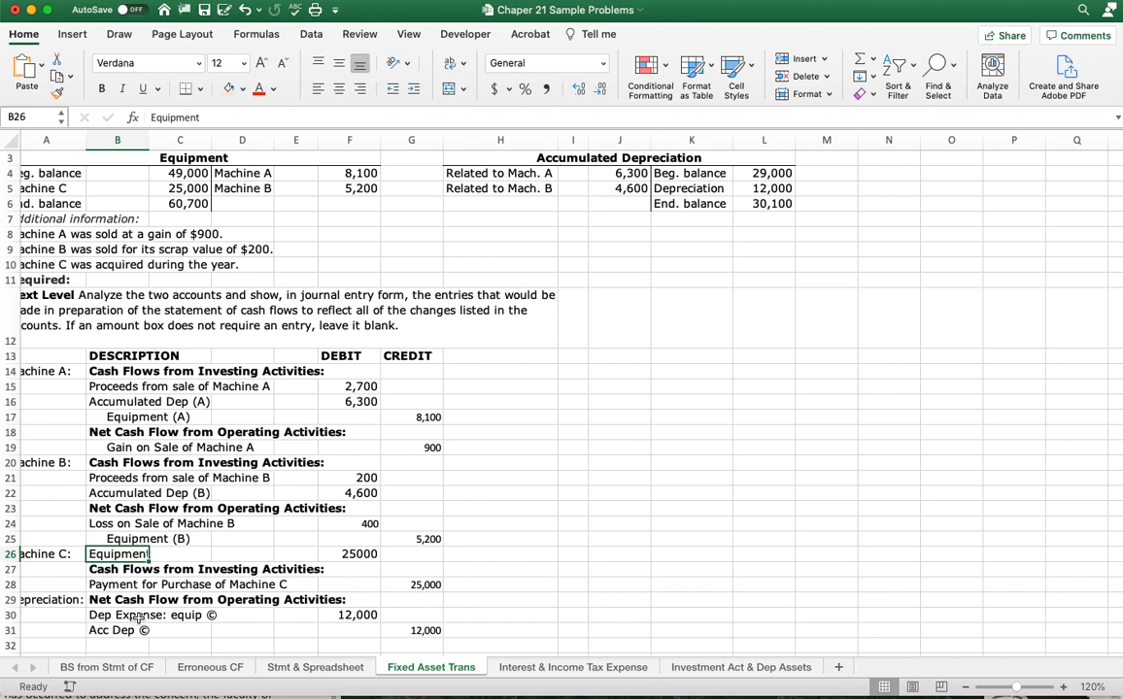
pyautogui.hscroll(-1, 116, 638)
pyautogui.scroll(-2, 117, 638)
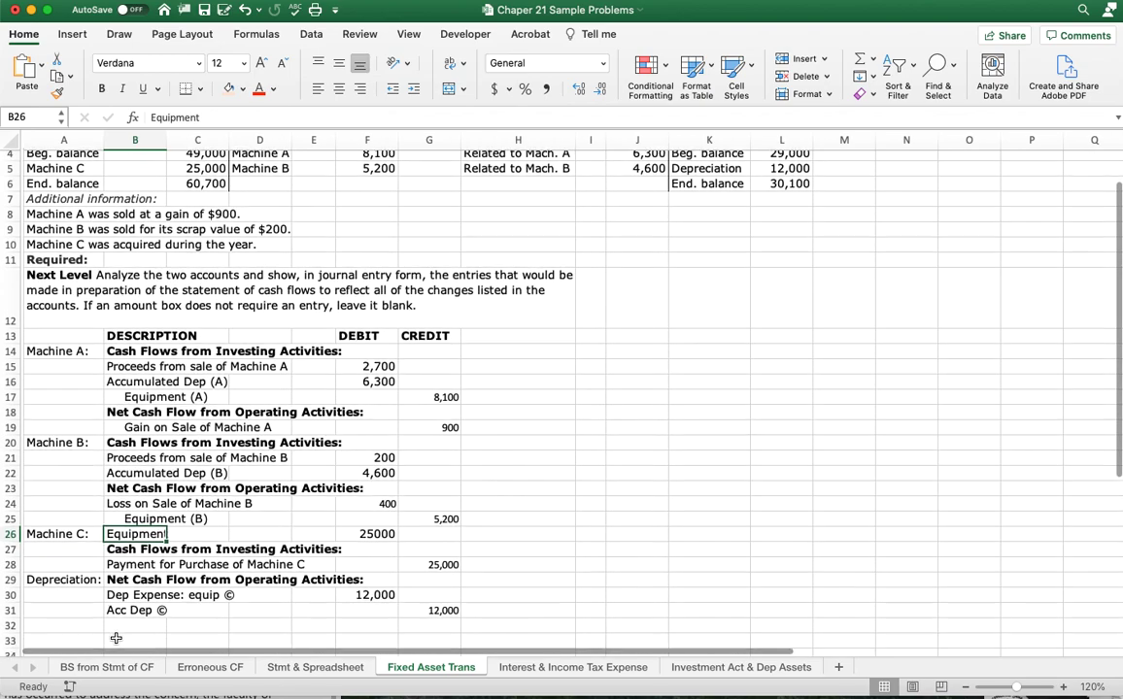